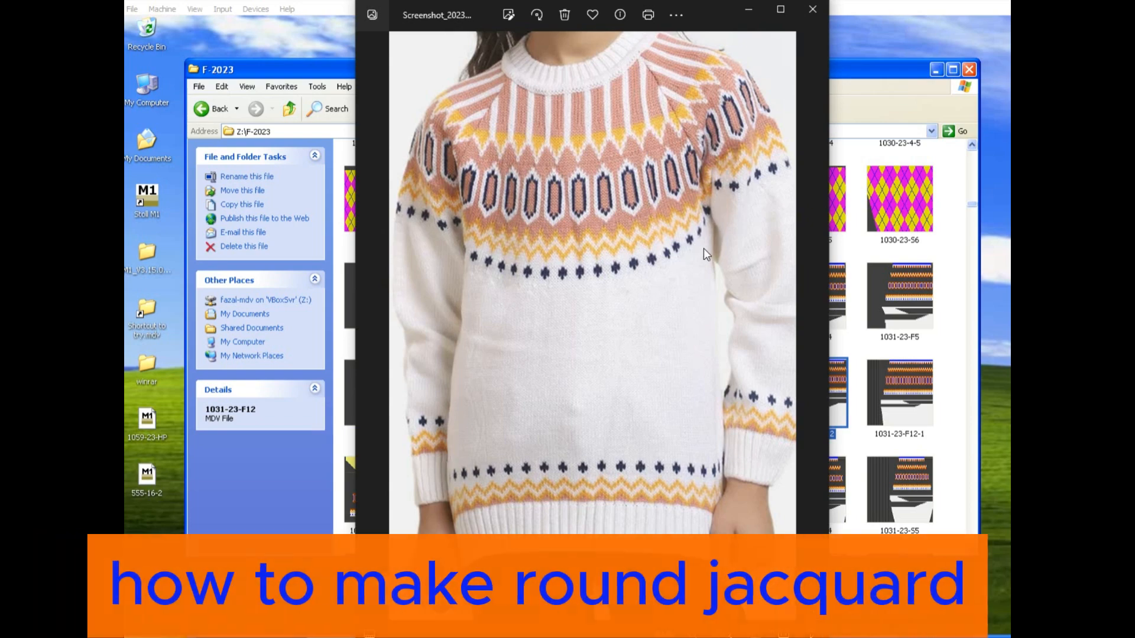
# Step: Examine the round-yoke jacquard bands, hem and cuff patterns in the sweater reference photo
pyautogui.scroll(2, 706, 247)
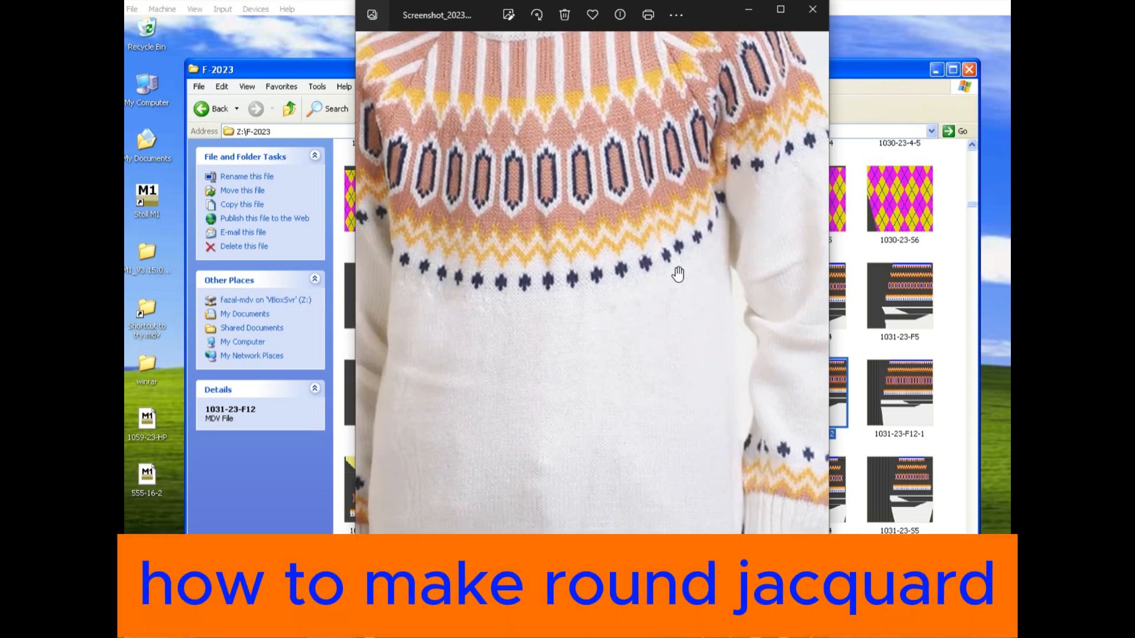
pyautogui.scroll(-3, 613, 370)
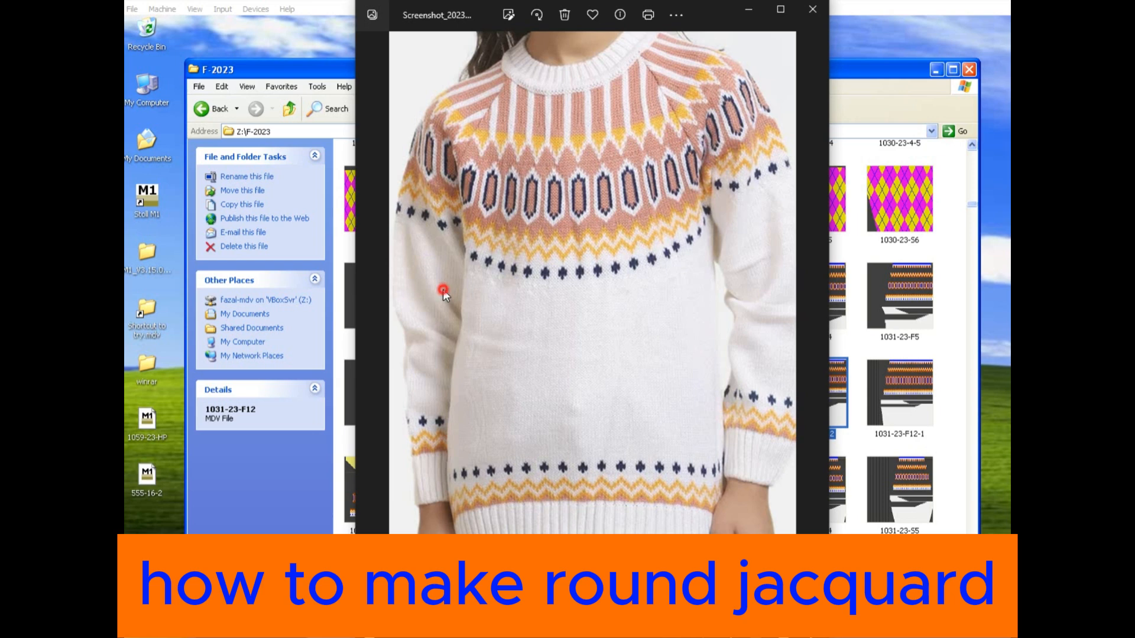
pyautogui.scroll(3, 554, 294)
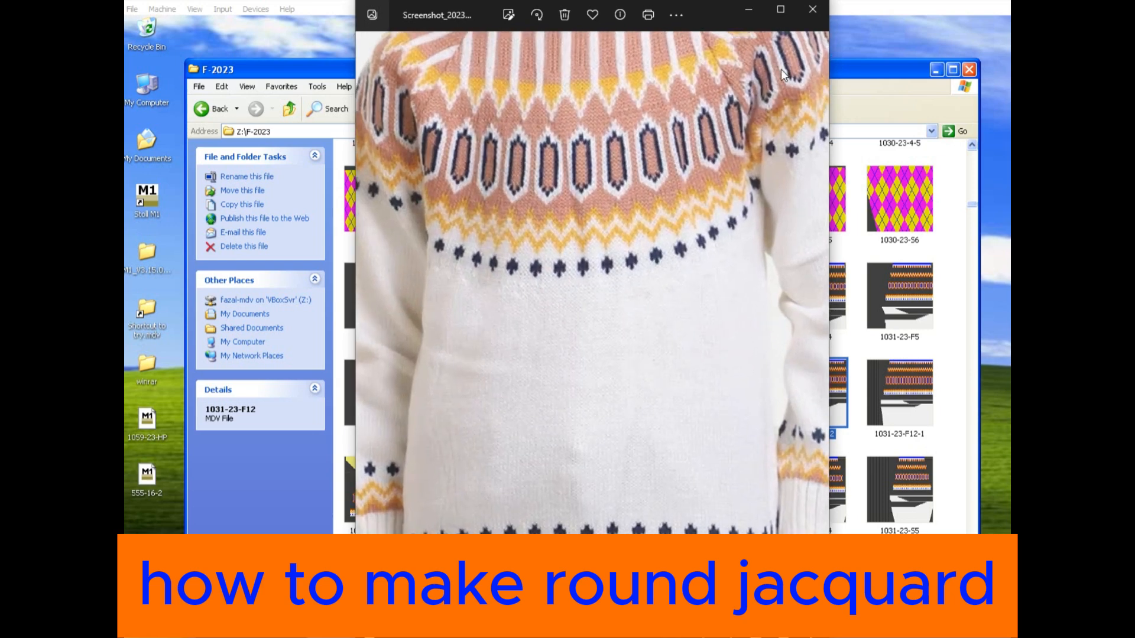
pyautogui.scroll(-2, 598, 220)
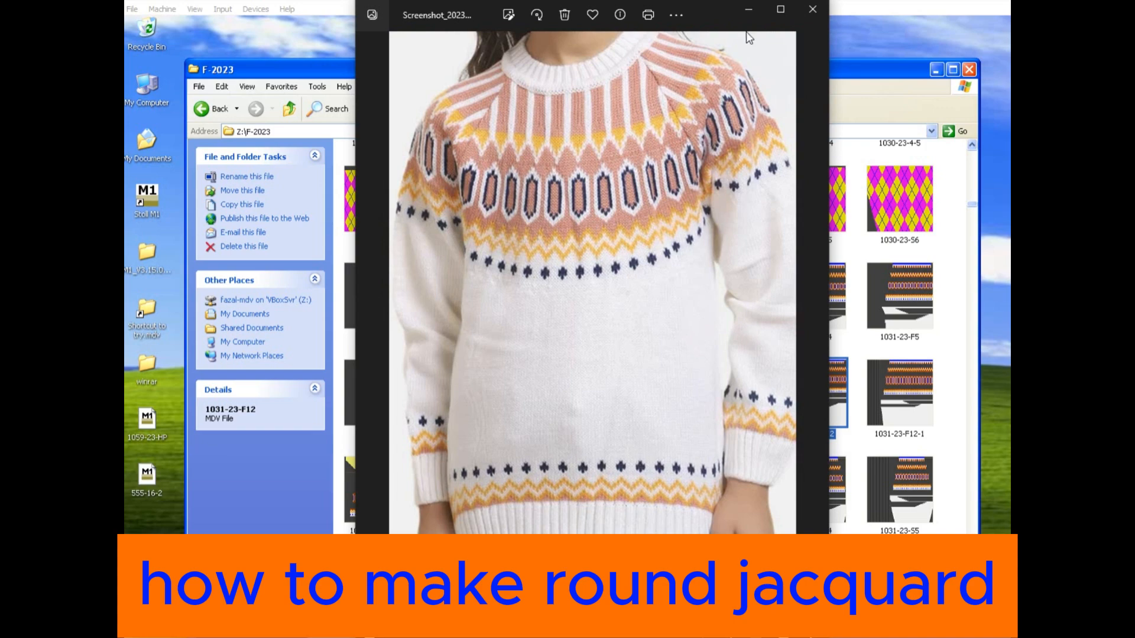
# Step: Minimize the reference photo and open the pattern file 1031-23-F12 from the F-2023 folder
pyautogui.click(750, 11)
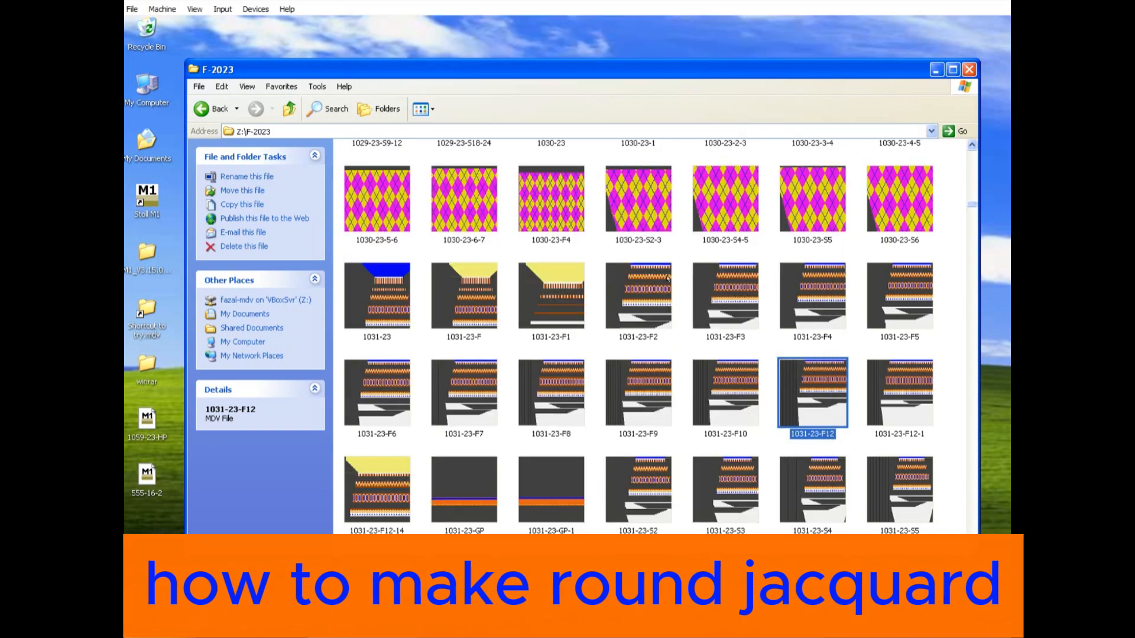
pyautogui.click(765, 438)
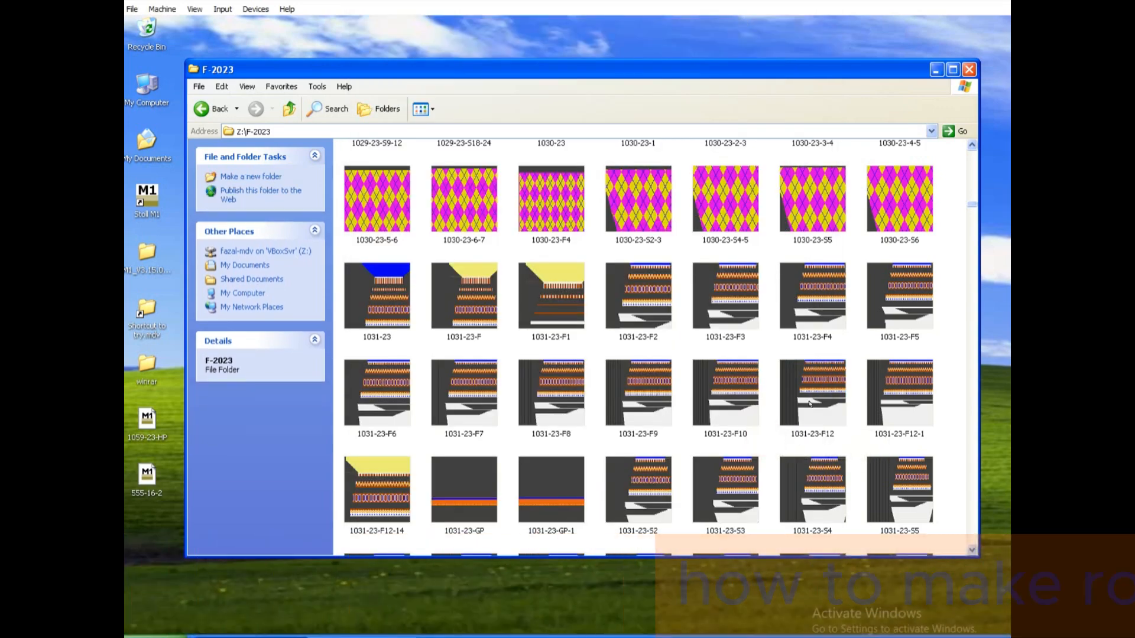
pyautogui.doubleClick(814, 402)
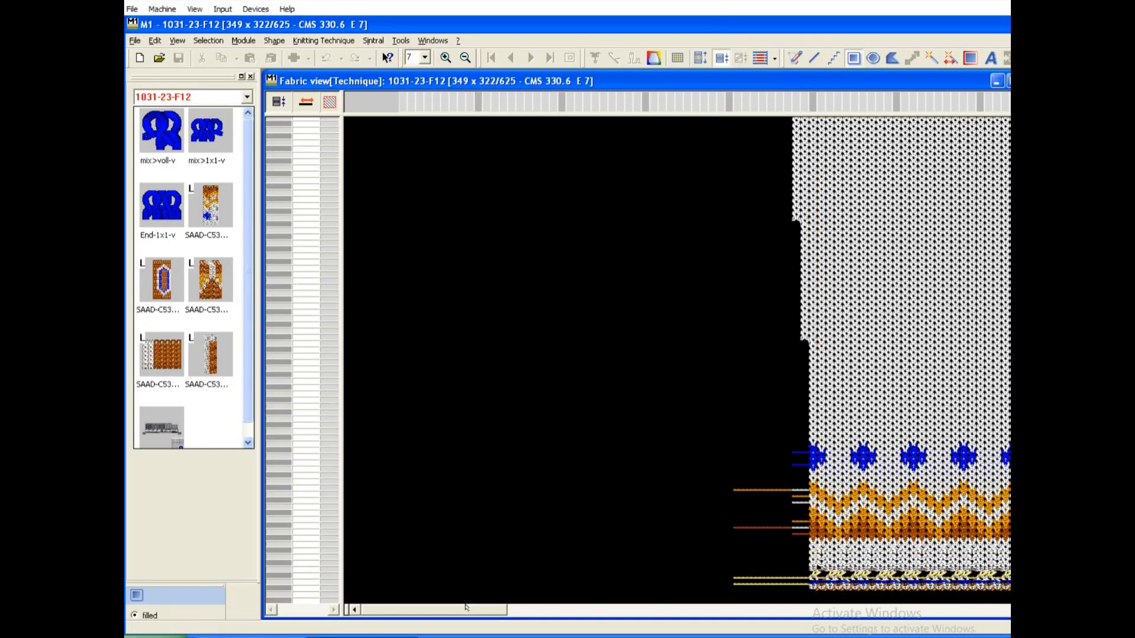
# Step: Examine the whole knitted piece in the fabric view, from the patterned hem through the plain body to the zigzag band above
pyautogui.click(473, 609)
pyautogui.moveTo(475, 608); pyautogui.dragTo(570, 609)
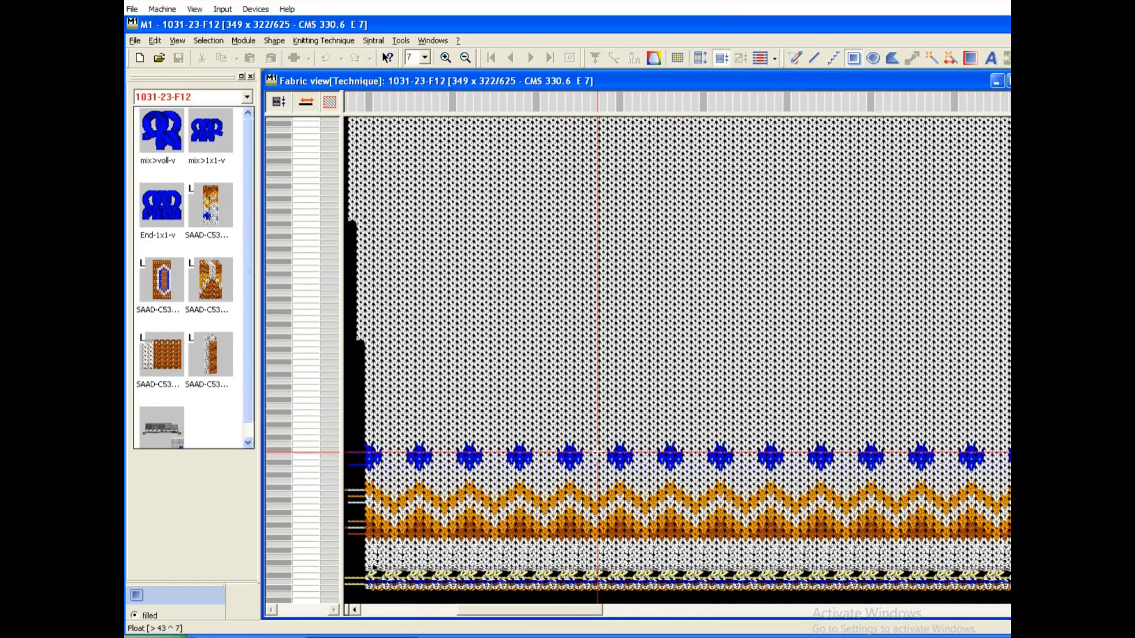
pyautogui.scroll(-3, 598, 453)
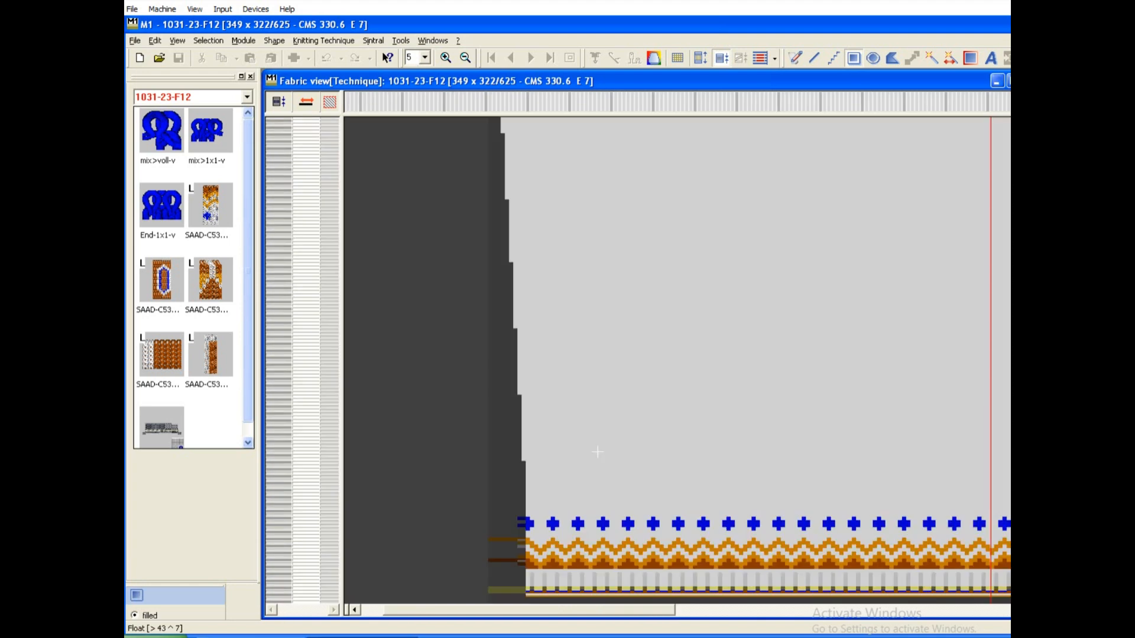
pyautogui.scroll(-1, 598, 453)
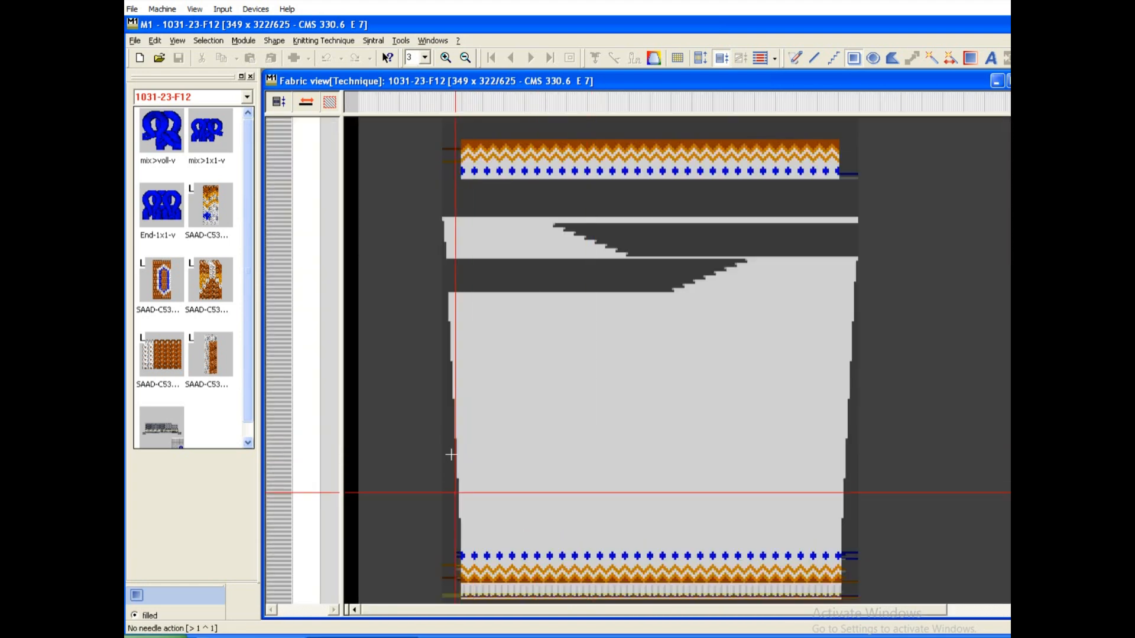
pyautogui.scroll(2, 451, 450)
pyautogui.scroll(-1, 450, 450)
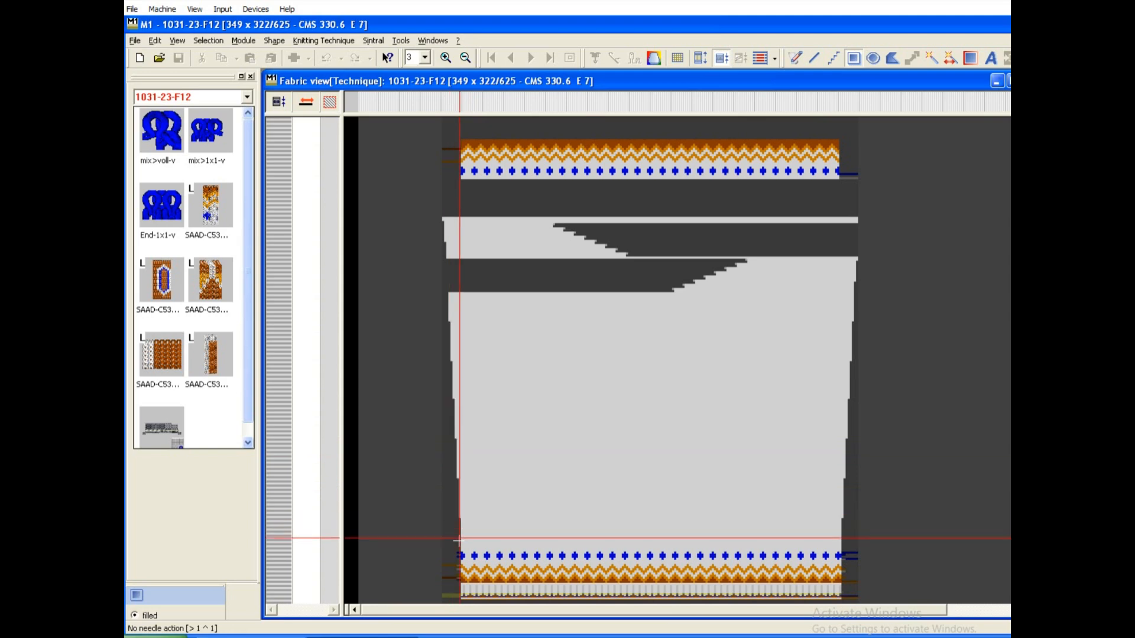
pyautogui.moveTo(459, 540); pyautogui.dragTo(586, 294)
pyautogui.click(546, 366)
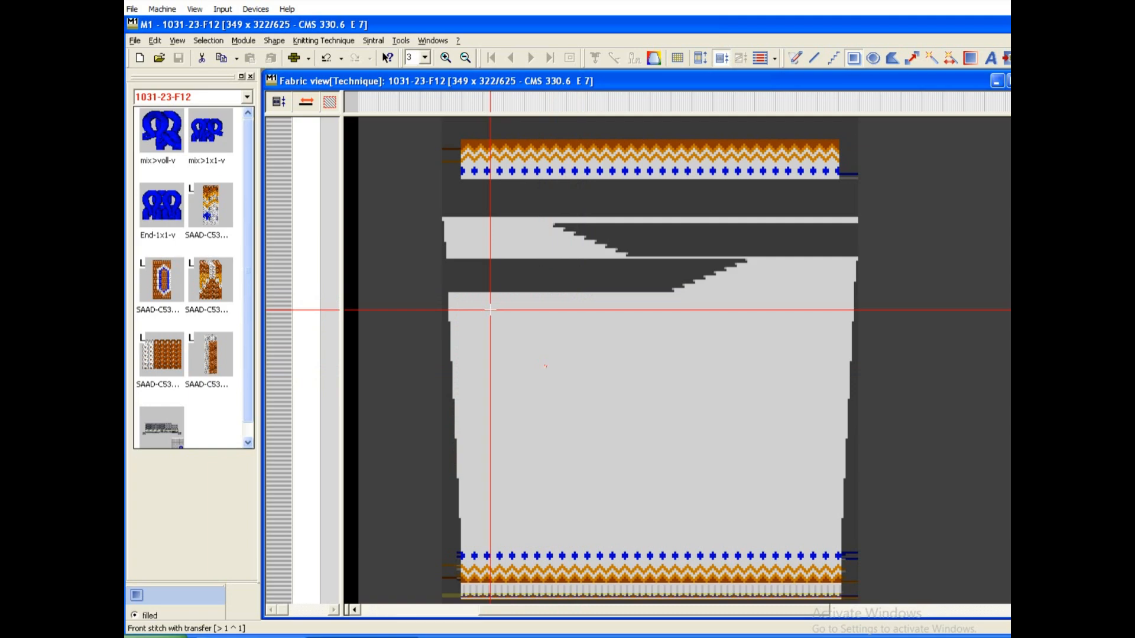
# Step: Examine the stepped miss-knit sections on both sides above the plain body, marking each area with a selection
pyautogui.scroll(3, 490, 309)
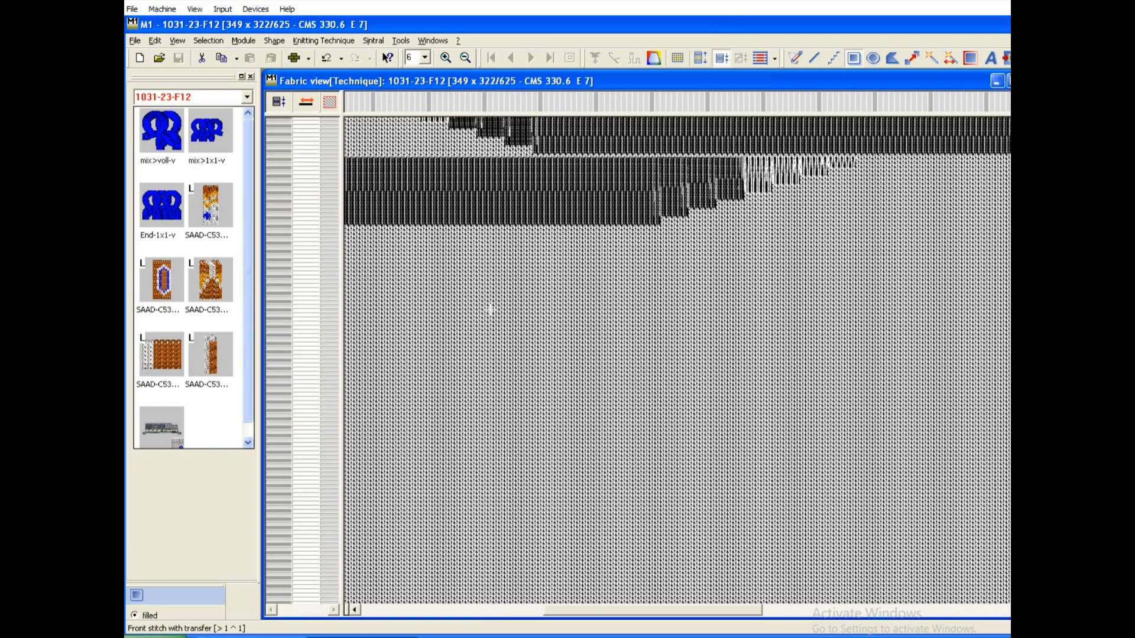
pyautogui.moveTo(666, 607); pyautogui.dragTo(643, 608)
pyautogui.scroll(1, 600, 509)
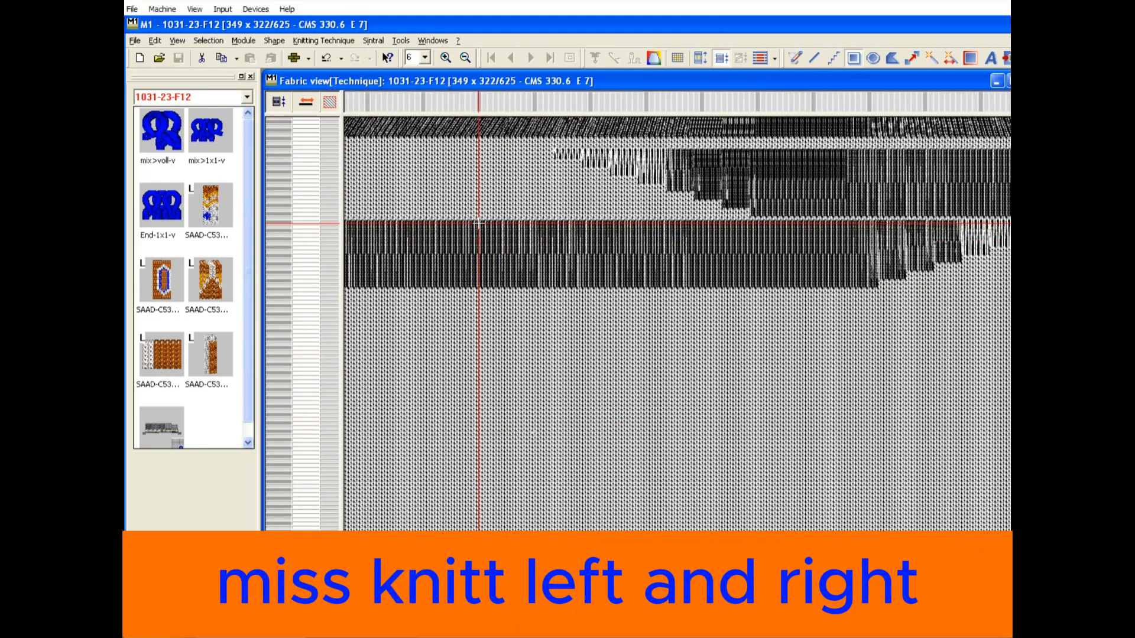
pyautogui.moveTo(507, 254); pyautogui.dragTo(733, 290)
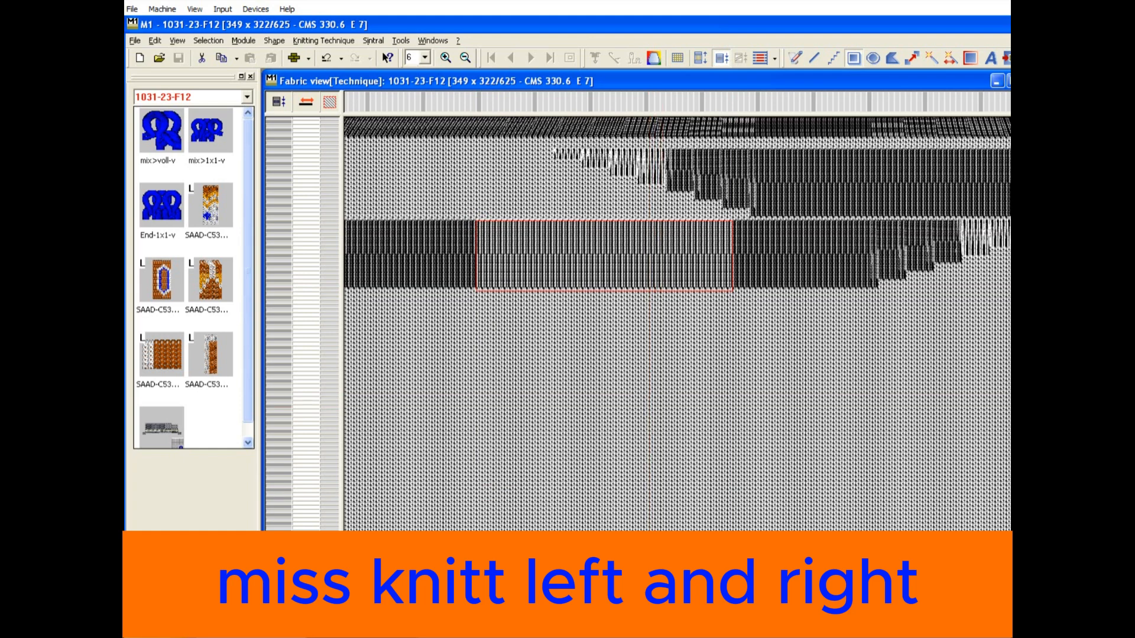
pyautogui.moveTo(649, 607); pyautogui.dragTo(770, 607)
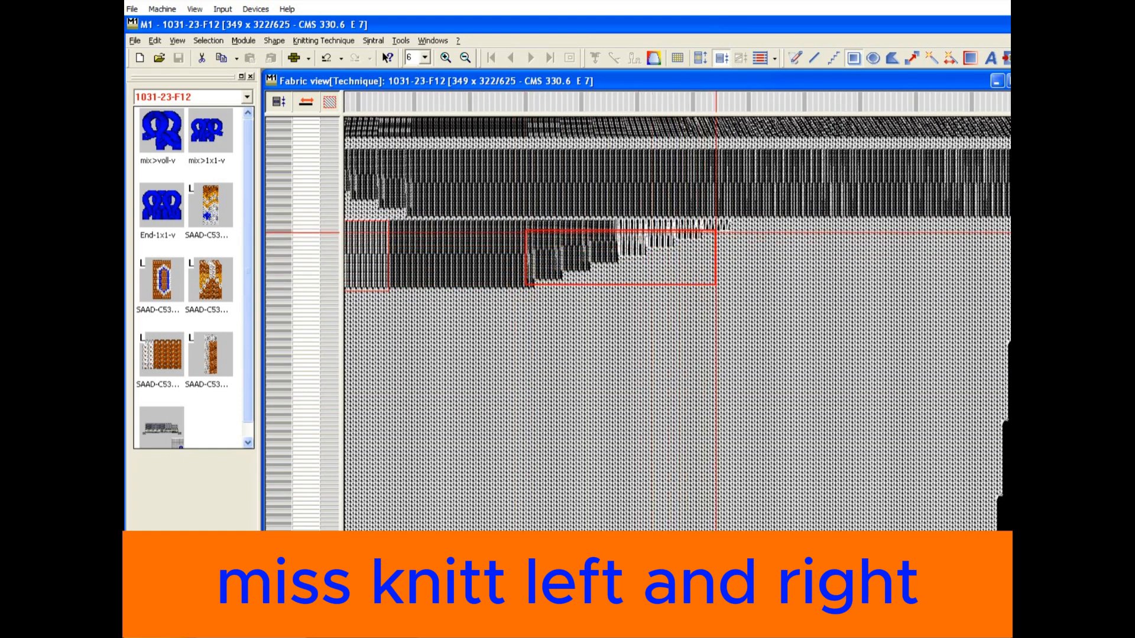
pyautogui.scroll(2, 697, 266)
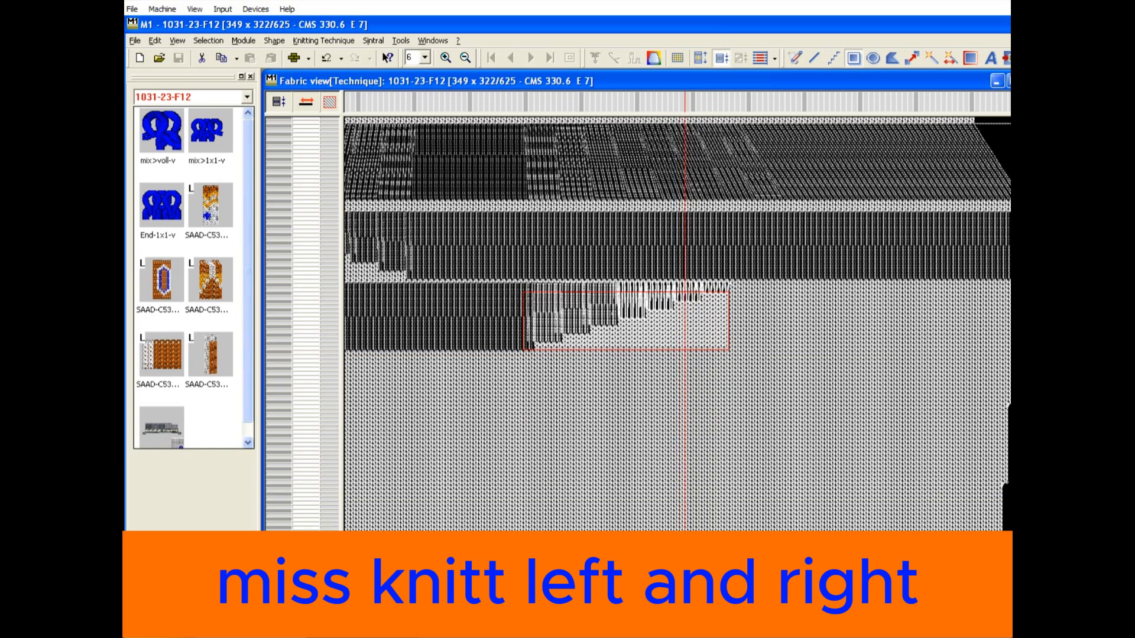
pyautogui.moveTo(681, 607); pyautogui.dragTo(712, 607)
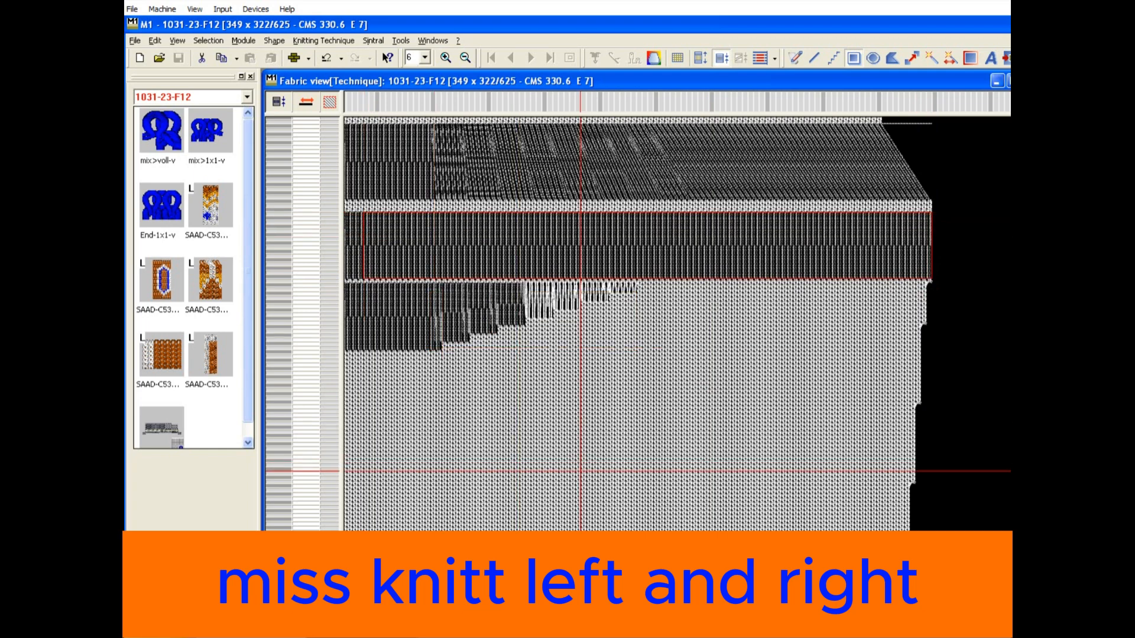
pyautogui.moveTo(729, 607); pyautogui.dragTo(607, 607)
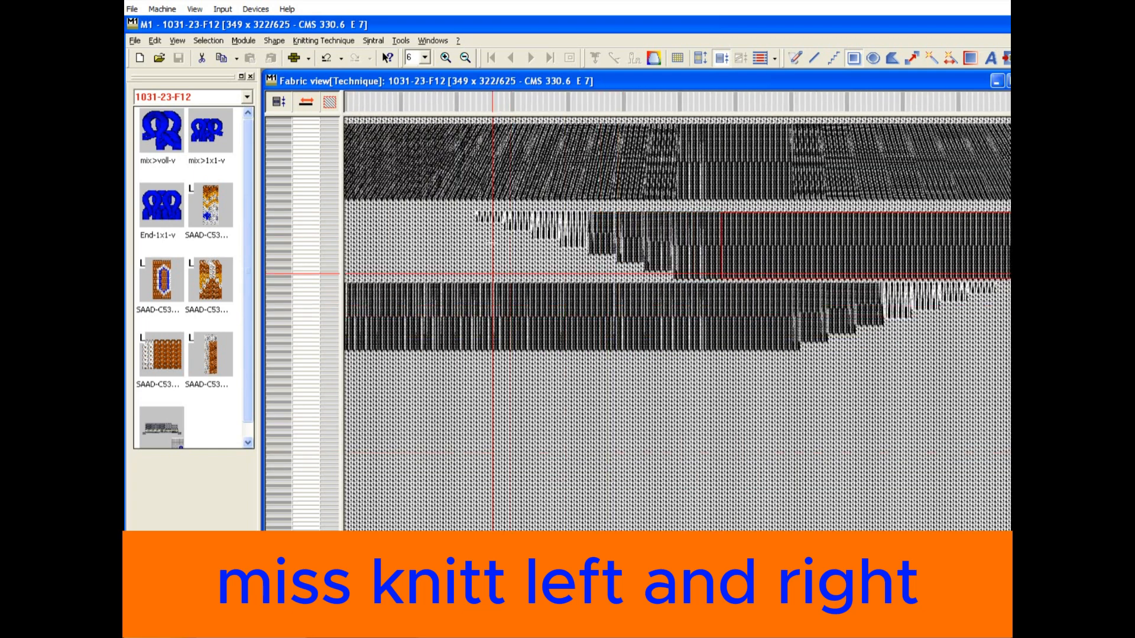
pyautogui.moveTo(473, 205); pyautogui.dragTo(711, 283)
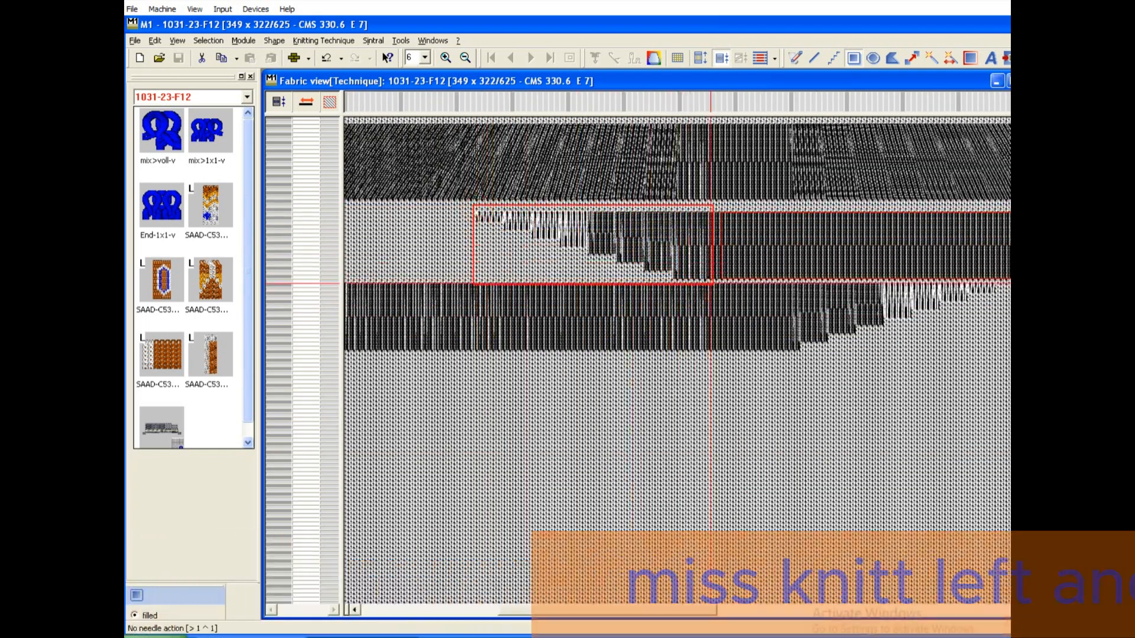
pyautogui.scroll(3, 664, 405)
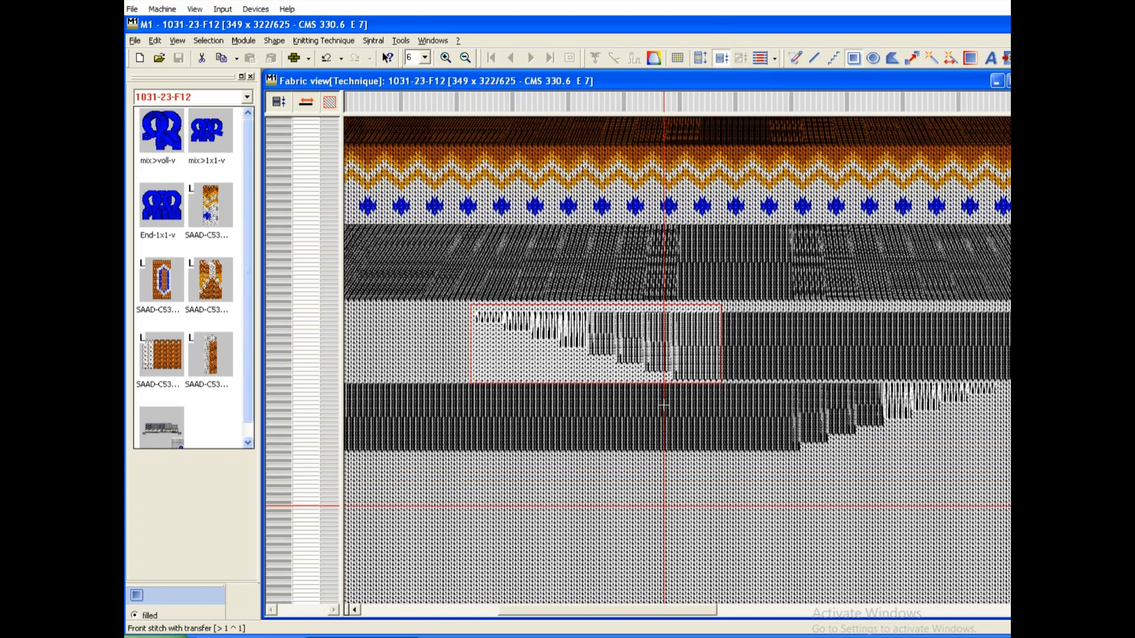
# Step: Examine the needle-reduction rows below the blue-dot and zigzag band at both fabric edges, marking them with selections
pyautogui.scroll(1, 664, 405)
pyautogui.moveTo(636, 611); pyautogui.dragTo(586, 611)
pyautogui.moveTo(350, 311); pyautogui.dragTo(349, 256)
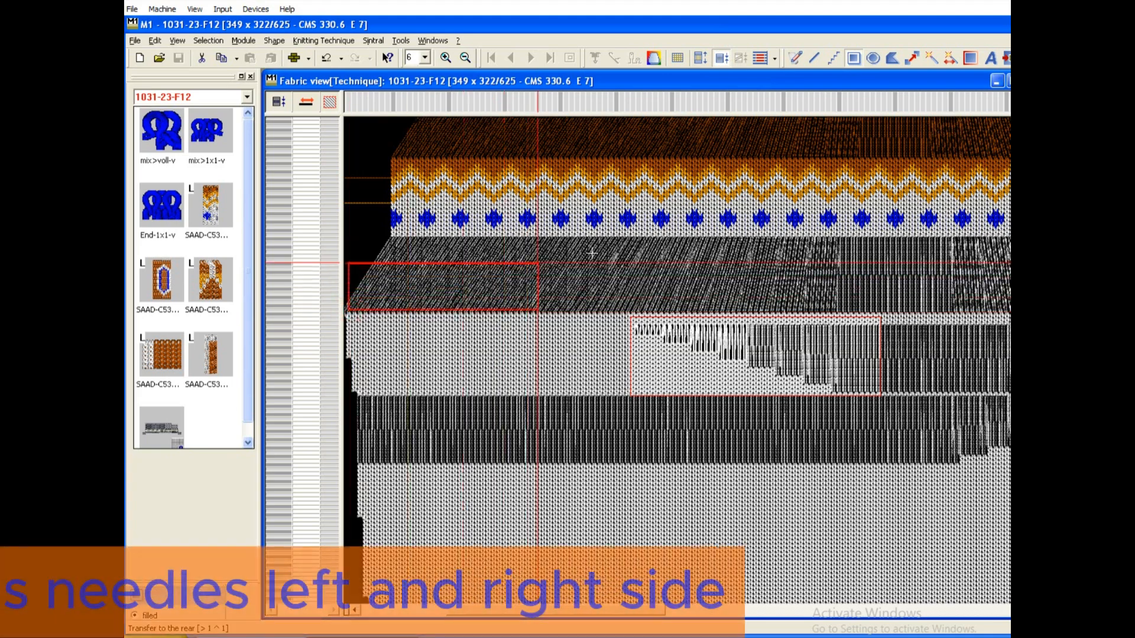
pyautogui.moveTo(1009, 257); pyautogui.dragTo(905, 245)
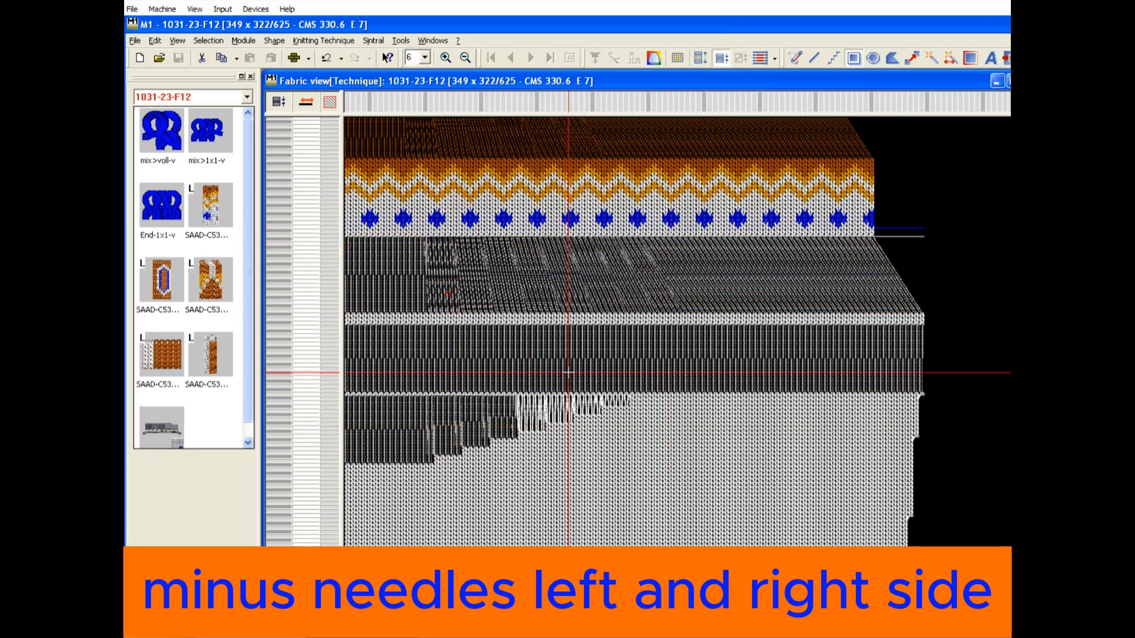
pyautogui.scroll(4, 567, 390)
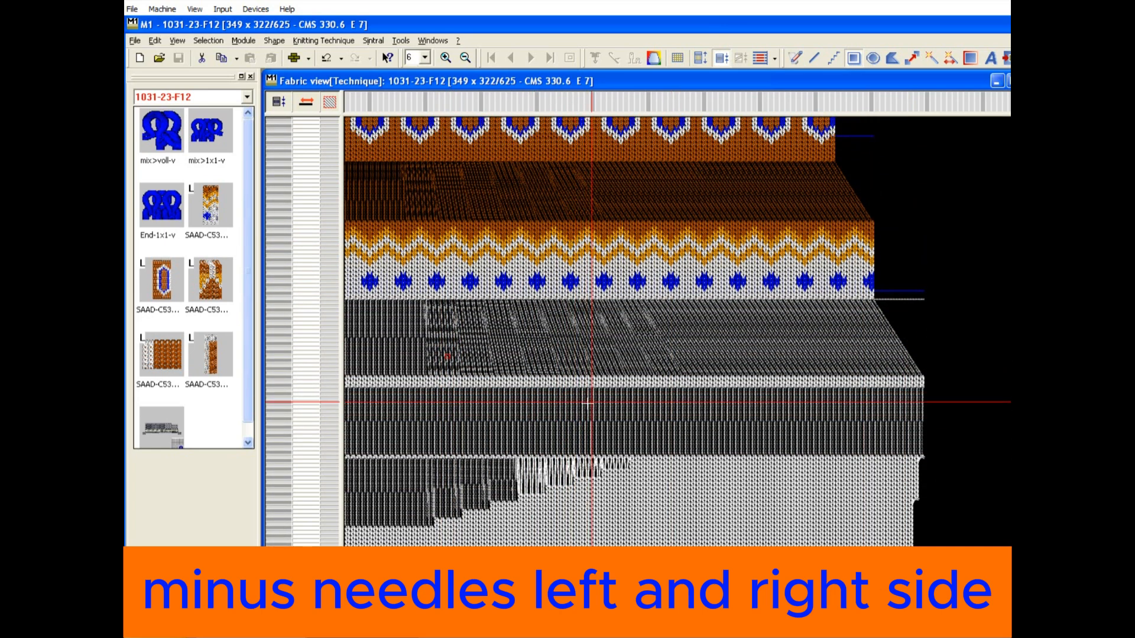
pyautogui.scroll(1, 587, 403)
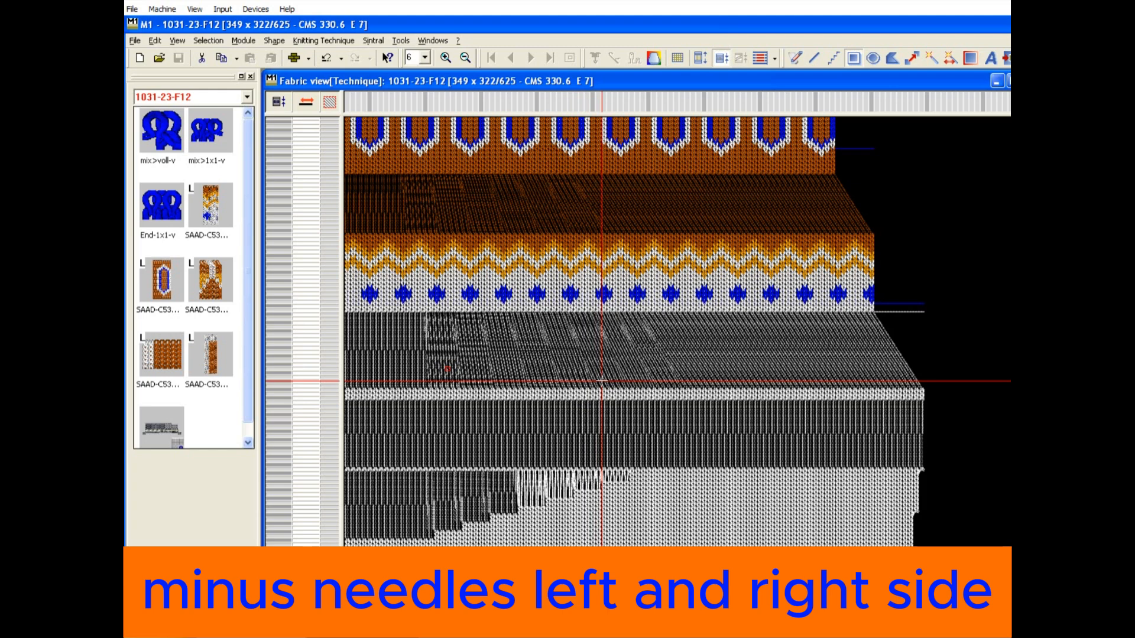
pyautogui.scroll(1, 601, 381)
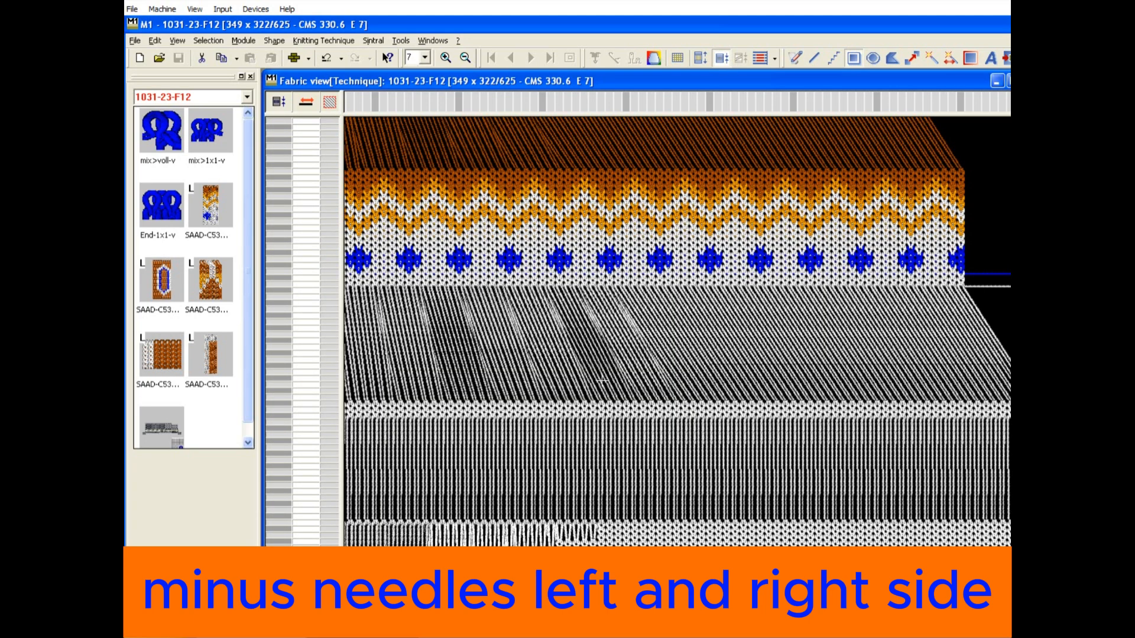
pyautogui.scroll(-5, 602, 381)
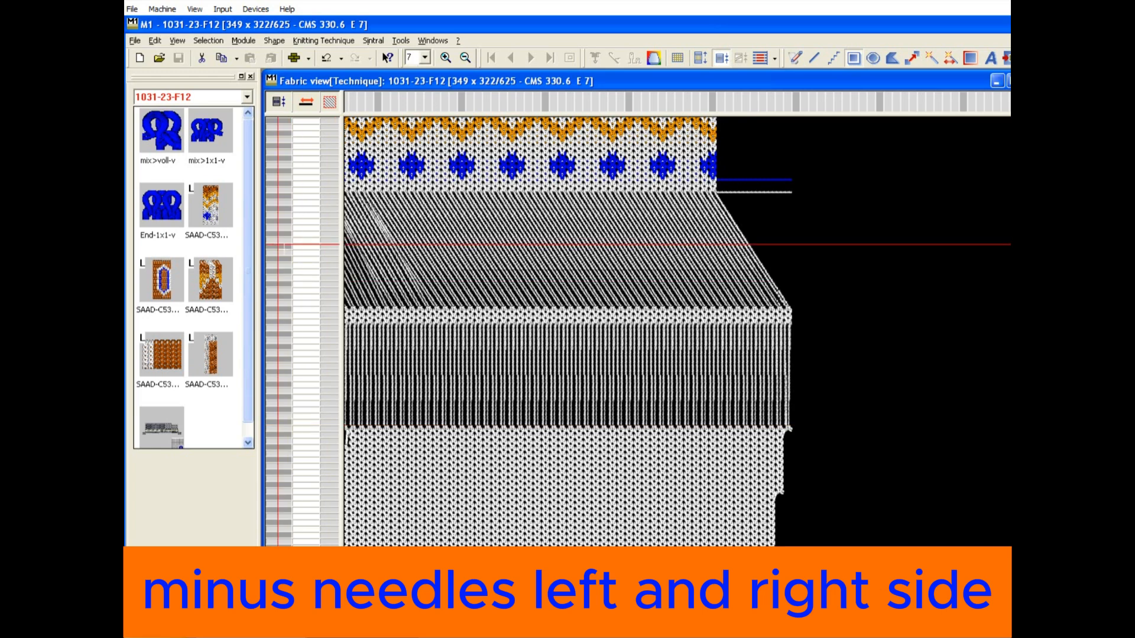
pyautogui.moveTo(386, 190); pyautogui.dragTo(787, 308)
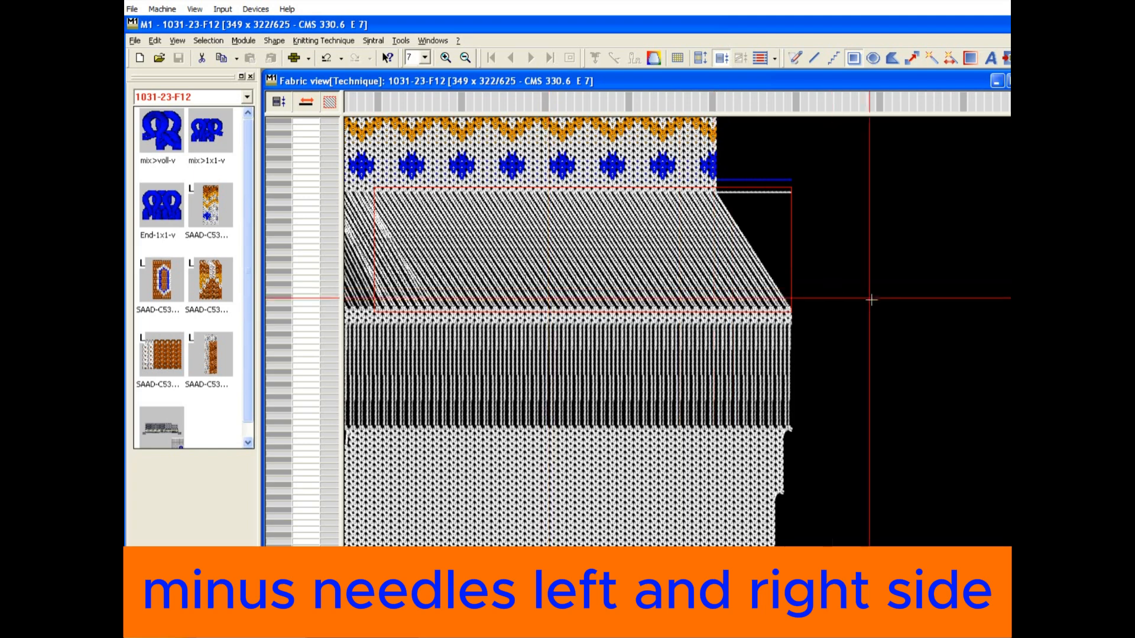
pyautogui.click(1008, 299)
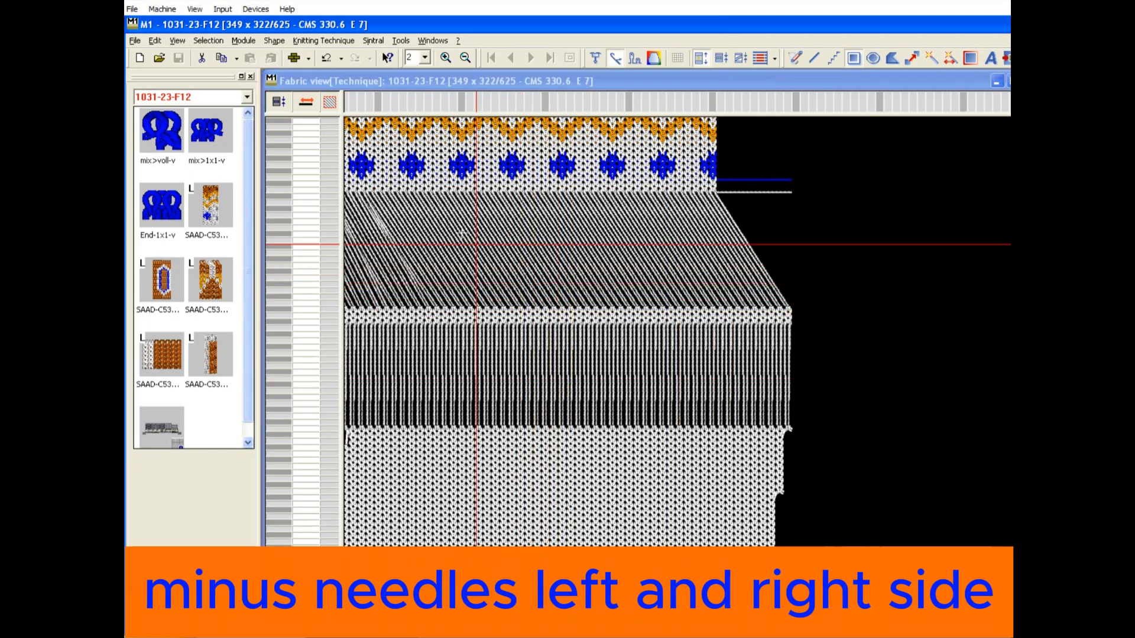
# Step: Select the needle-reduction rows, mark technical row 250, and examine the stitch transfers and racking across both sides in the technical view
pyautogui.moveTo(273, 297); pyautogui.dragTo(273, 204)
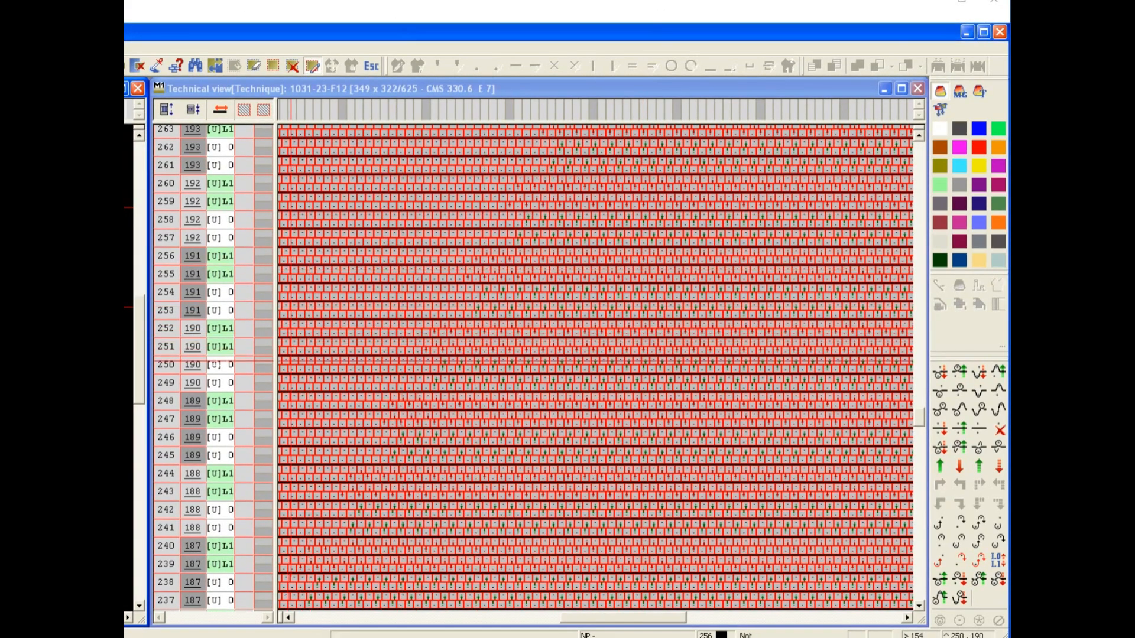
pyautogui.click(192, 365)
pyautogui.scroll(3, 473, 355)
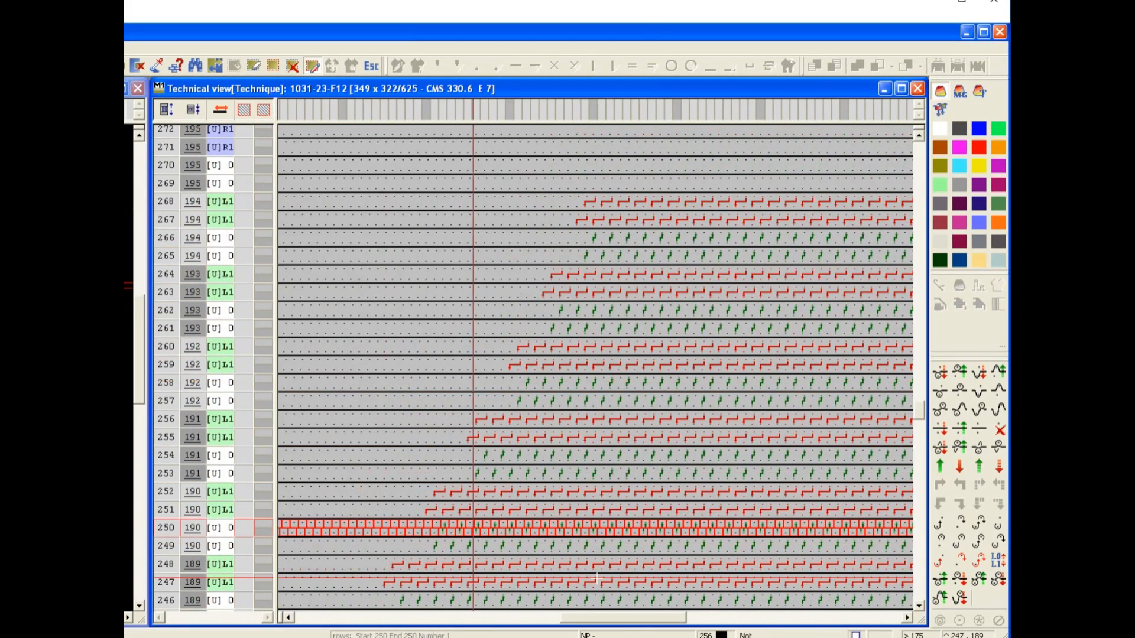
pyautogui.moveTo(643, 620)
pyautogui.mouseDown()
pyautogui.moveTo(486, 621)
pyautogui.moveTo(650, 623)
pyautogui.mouseUp()
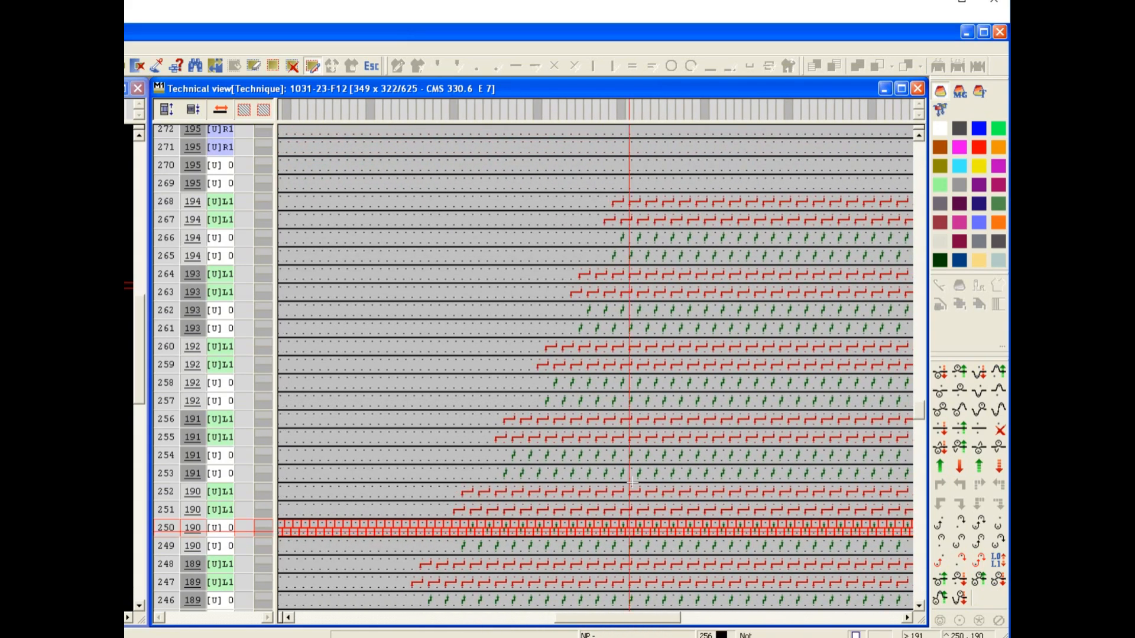
pyautogui.scroll(-9, 632, 567)
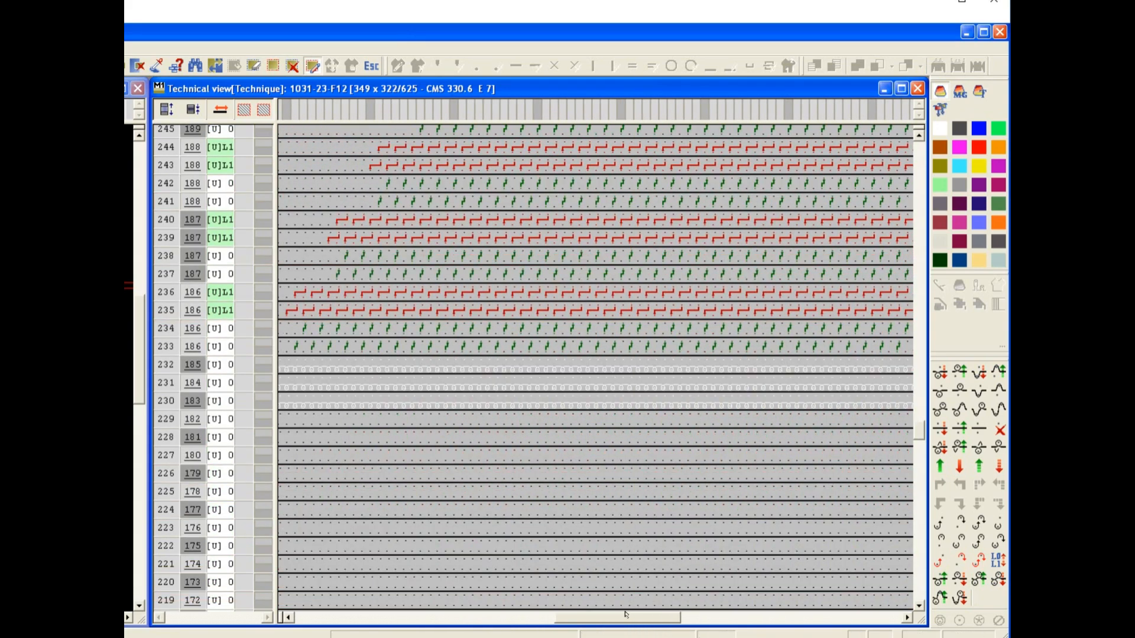
pyautogui.moveTo(629, 619); pyautogui.dragTo(385, 615)
pyautogui.scroll(2, 553, 419)
pyautogui.scroll(3, 553, 419)
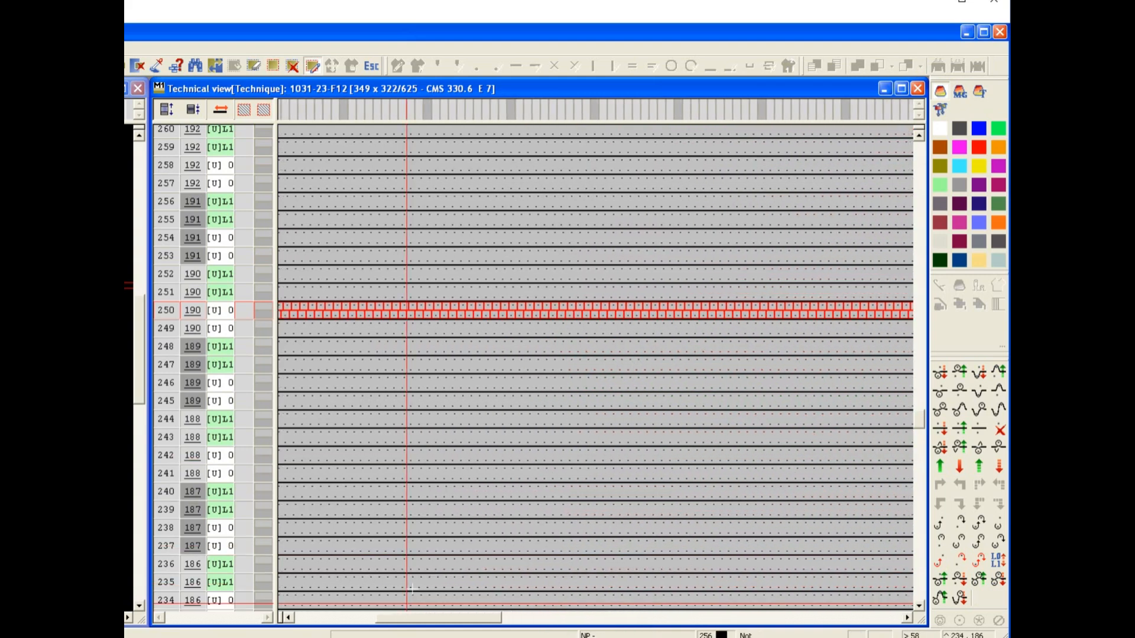
pyautogui.scroll(7, 596, 367)
pyautogui.moveTo(468, 613); pyautogui.dragTo(582, 611)
pyautogui.scroll(4, 586, 502)
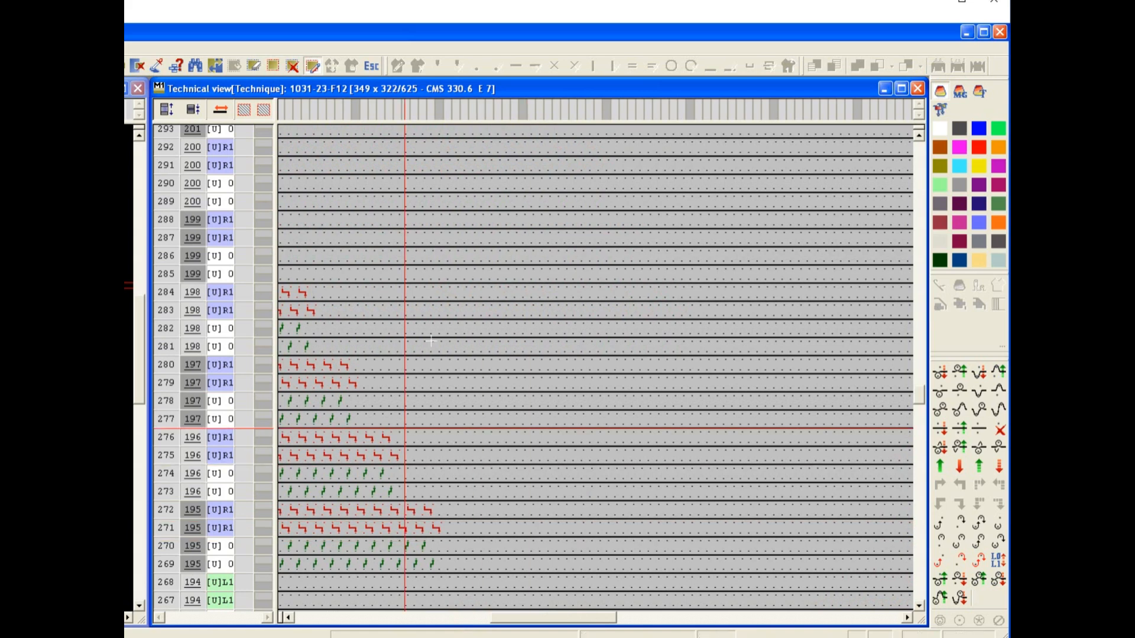
# Step: Return to the fabric view and mark the needle-reduction rows between the plain section and the blue-dot band
pyautogui.moveTo(583, 89); pyautogui.dragTo(596, 39)
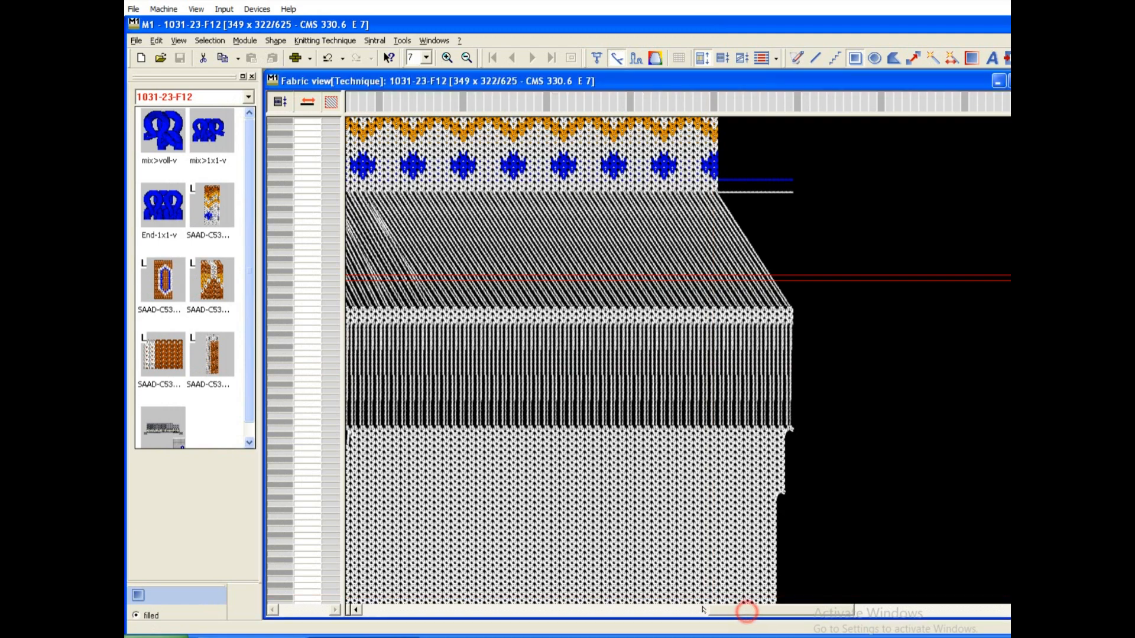
pyautogui.moveTo(747, 611); pyautogui.dragTo(630, 352)
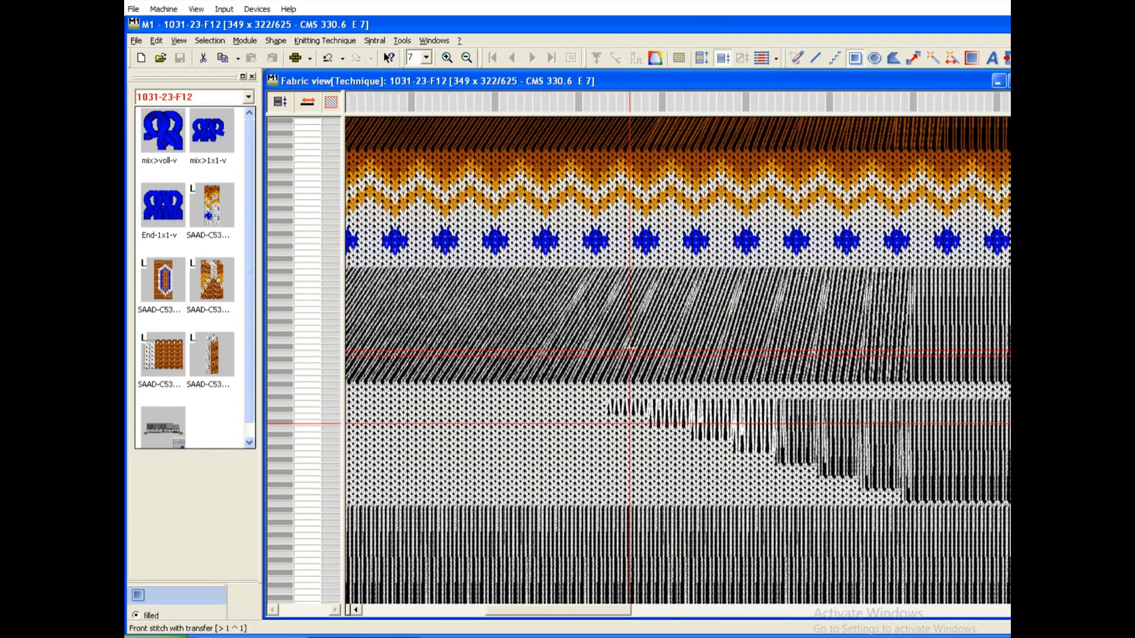
pyautogui.scroll(-1, 630, 352)
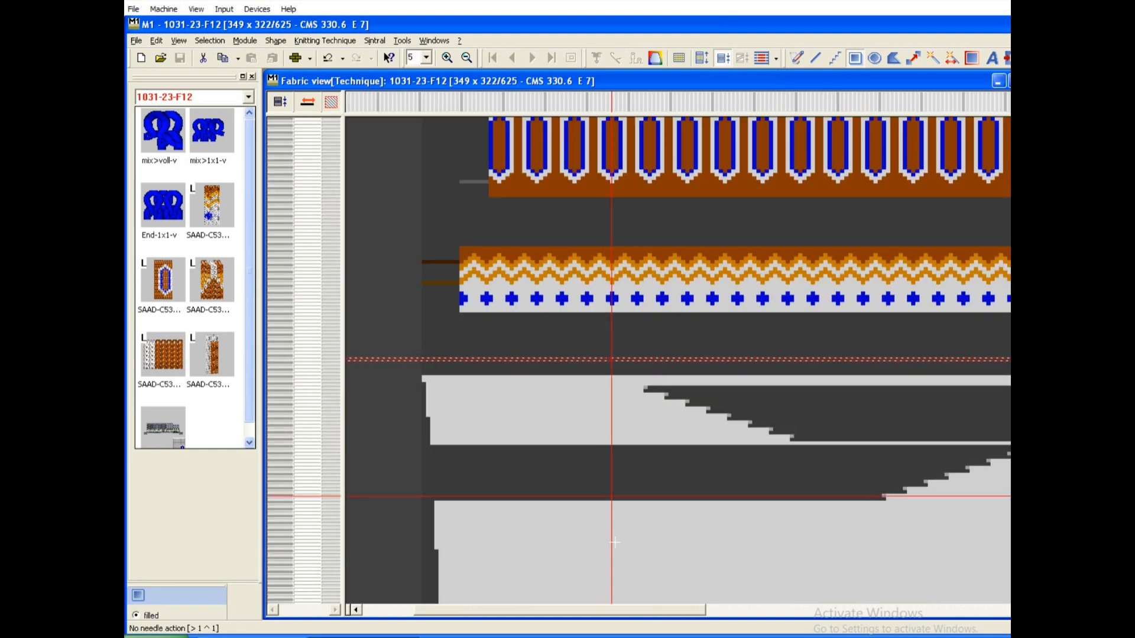
pyautogui.moveTo(628, 609); pyautogui.dragTo(760, 621)
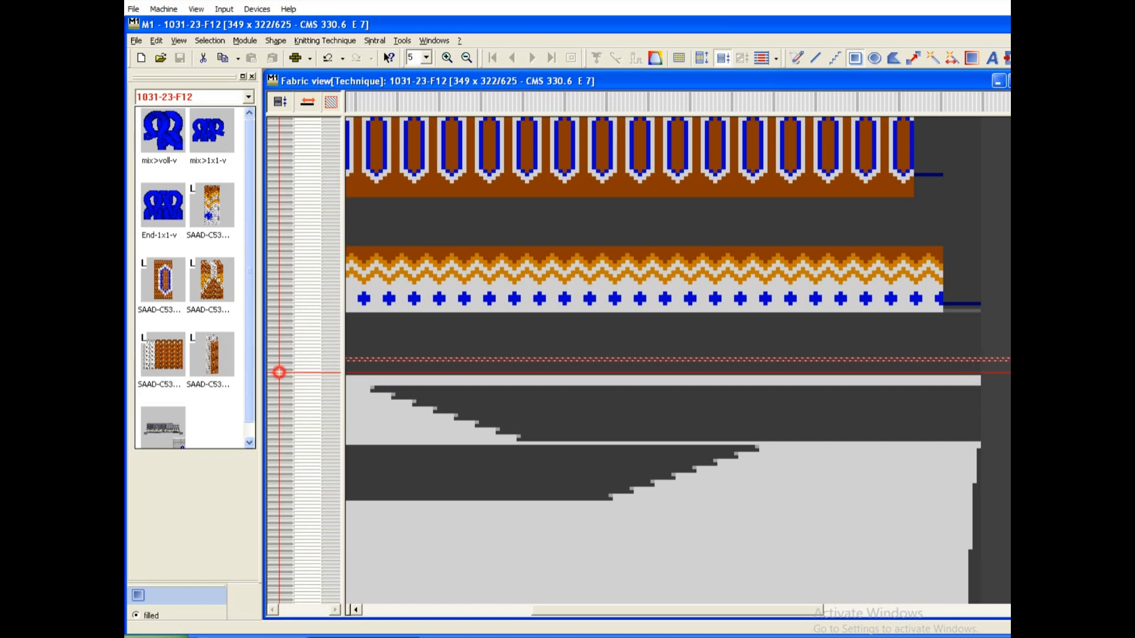
pyautogui.moveTo(286, 372); pyautogui.dragTo(289, 312)
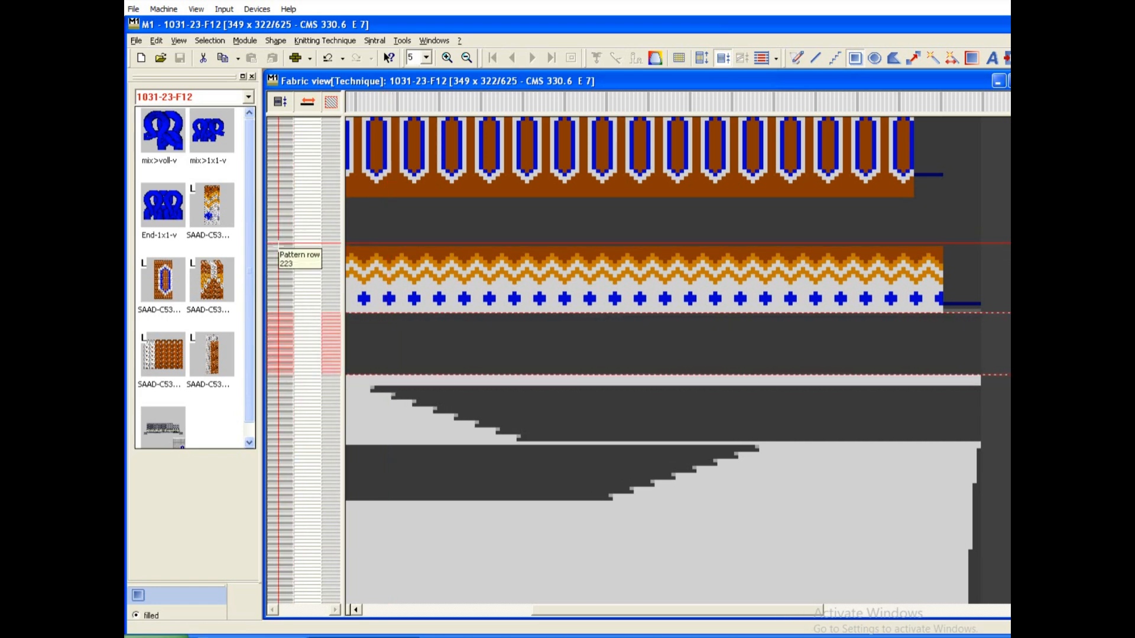
# Step: Mark the needle-reduction rows between the zigzag band and the hexagon band, and examine them across the fabric width
pyautogui.moveTo(278, 243); pyautogui.dragTo(289, 194)
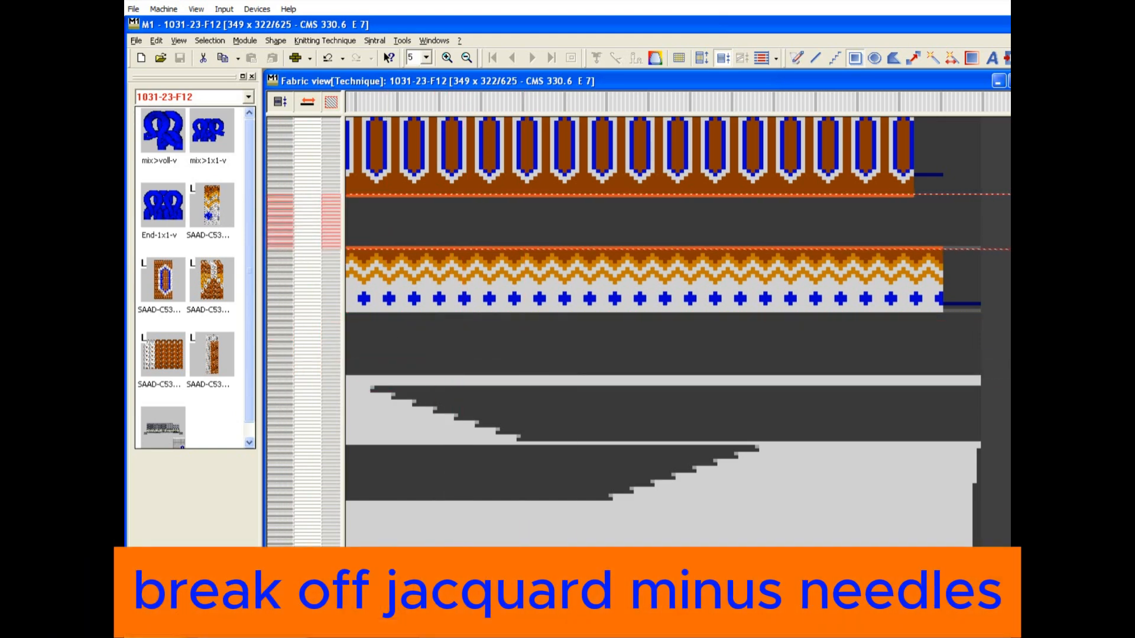
pyautogui.hscroll(-3, 678, 331)
pyautogui.hscroll(3, 677, 331)
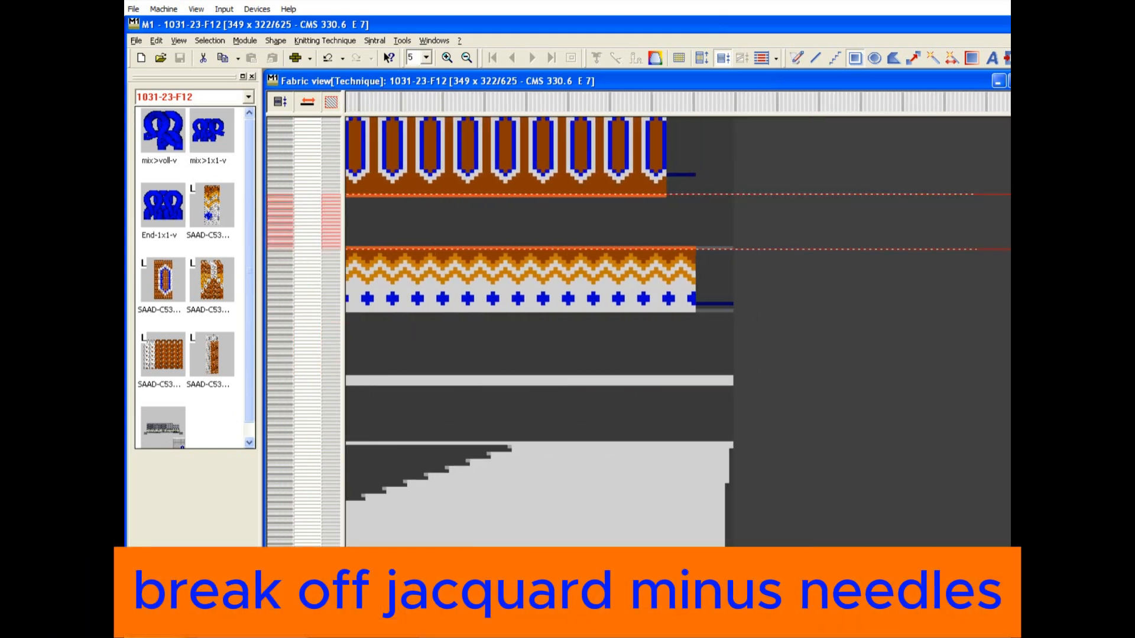
pyautogui.scroll(1, 542, 321)
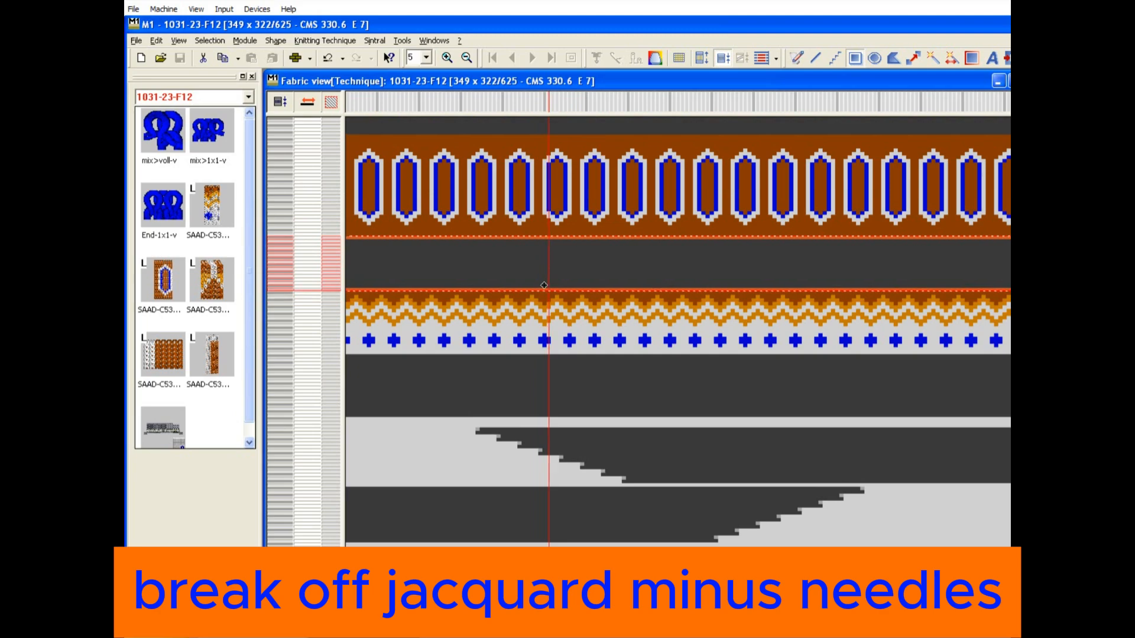
pyautogui.scroll(1, 544, 286)
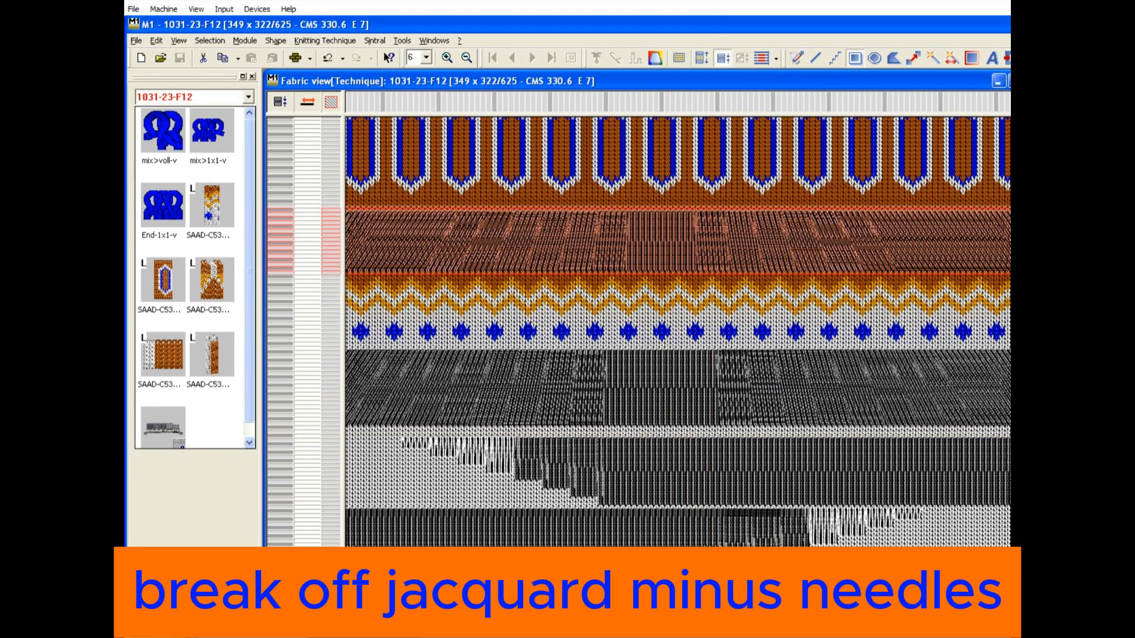
pyautogui.hscroll(-4, 677, 331)
pyautogui.hscroll(1, 677, 331)
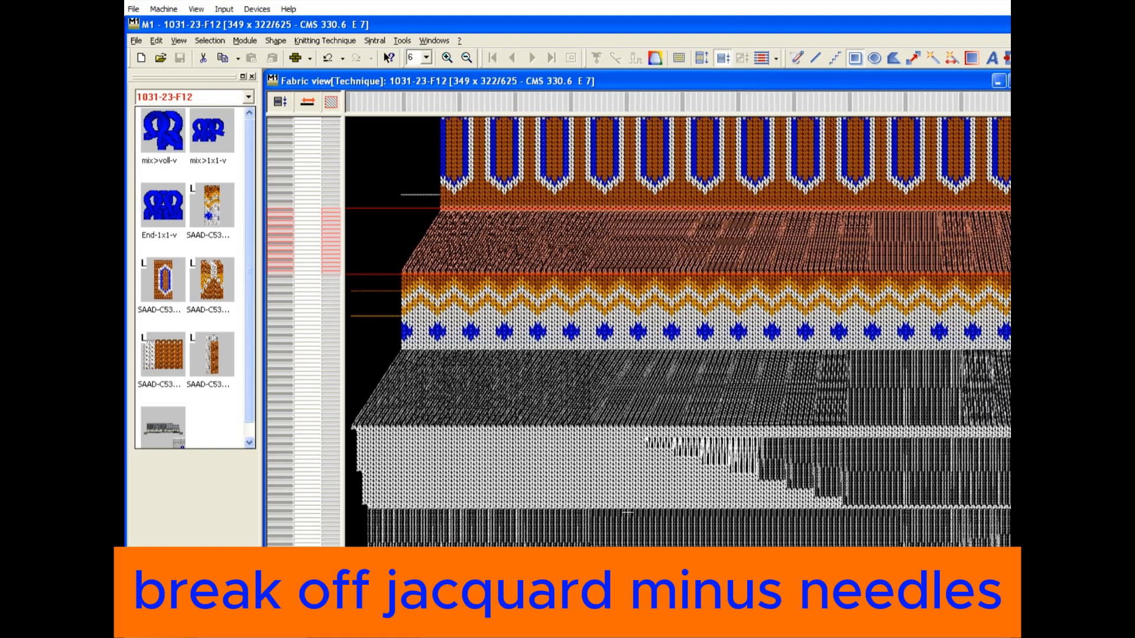
# Step: Mark the needle-reduction rows above the hexagon band, and those between the triangle band and the checked band
pyautogui.scroll(1, 652, 434)
pyautogui.scroll(4, 652, 434)
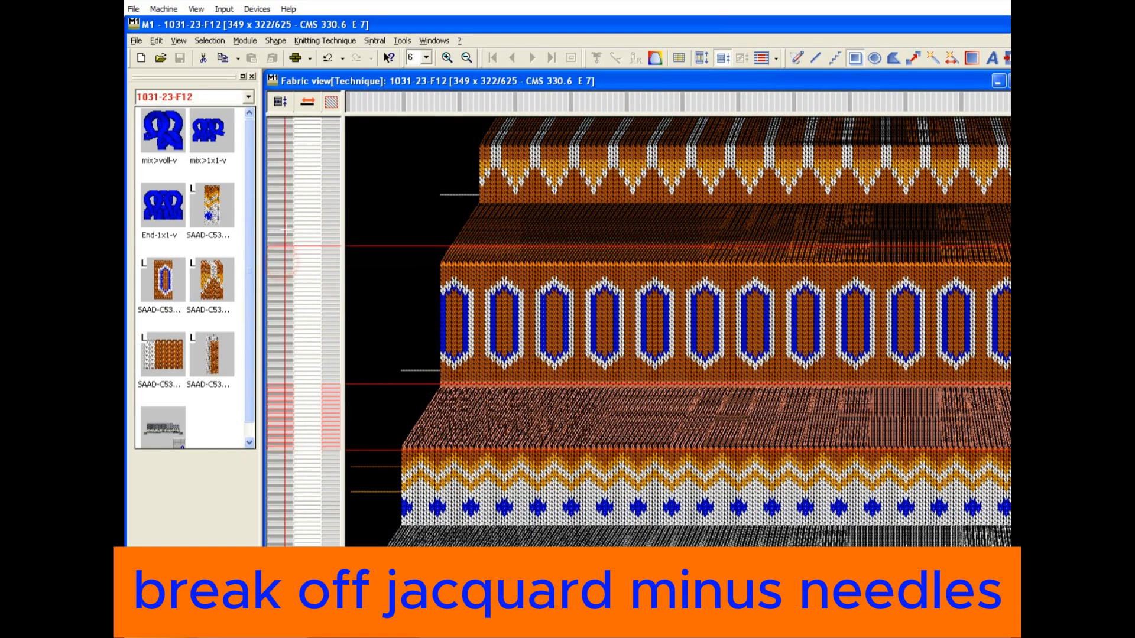
pyautogui.scroll(-3, 713, 496)
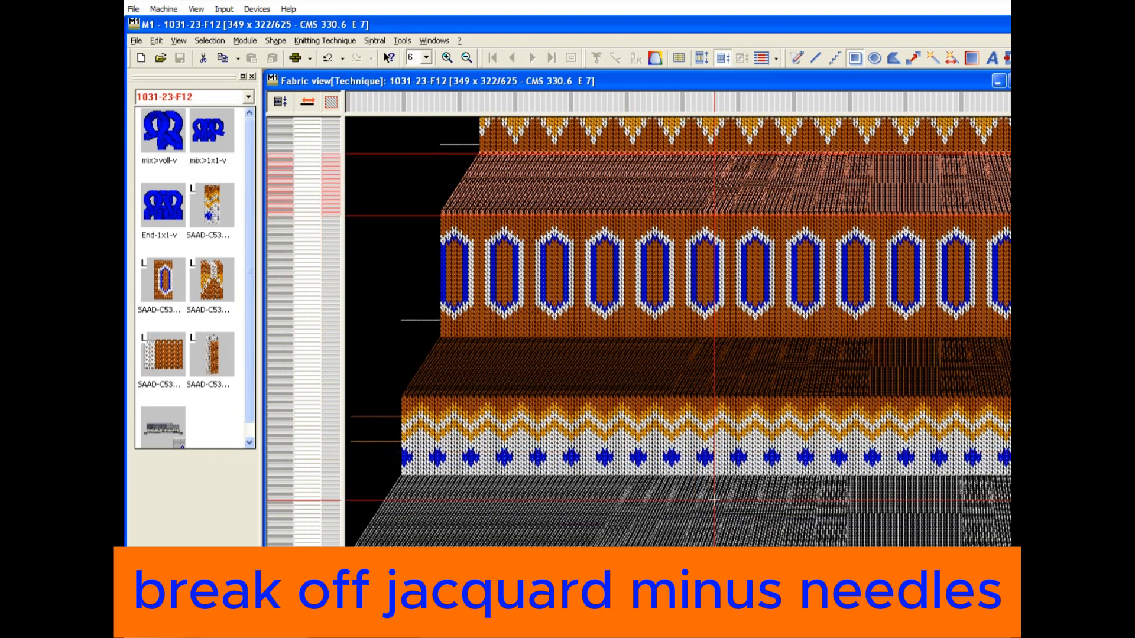
pyautogui.scroll(6, 715, 497)
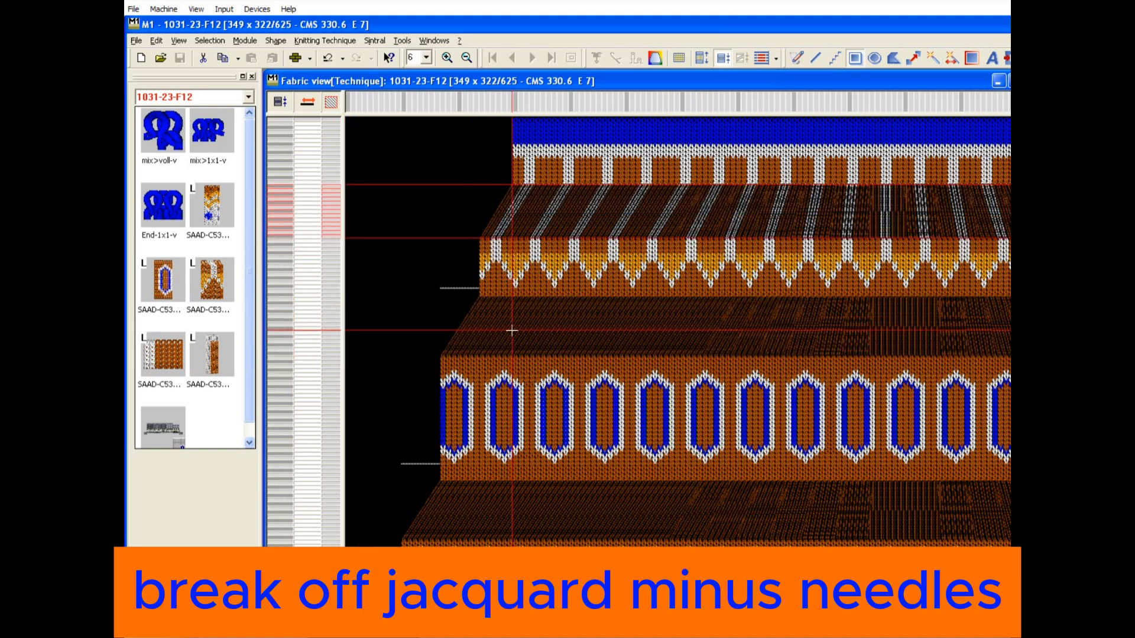
# Step: Mark the columns dropped at the hexagon band's left edge and examine their course down to the plain body
pyautogui.scroll(-2, 509, 329)
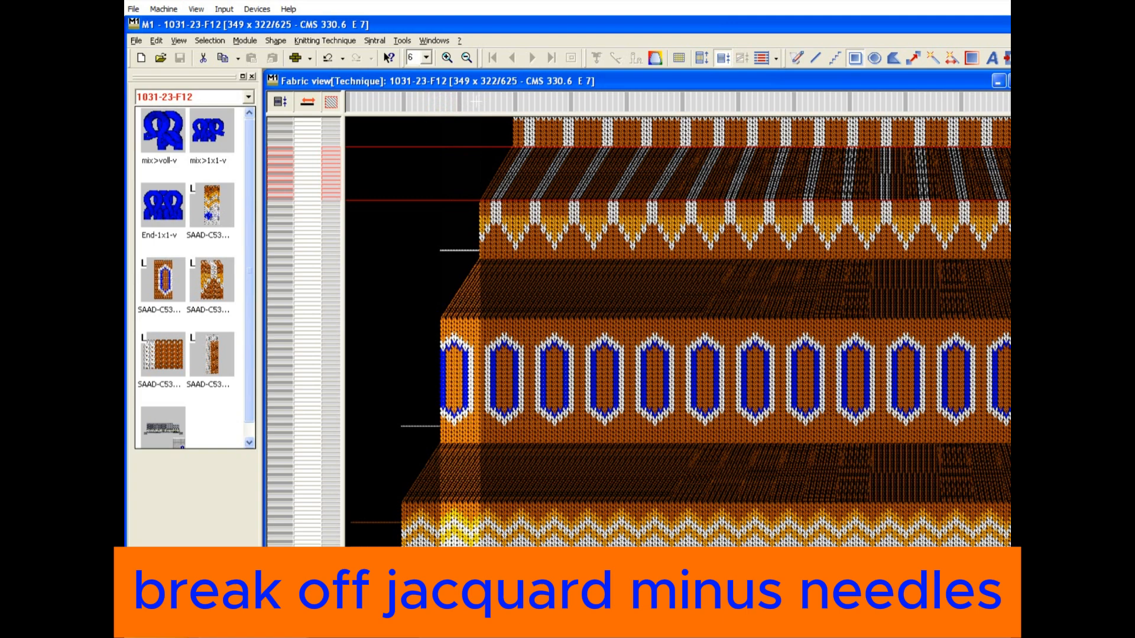
pyautogui.moveTo(476, 102); pyautogui.dragTo(475, 101)
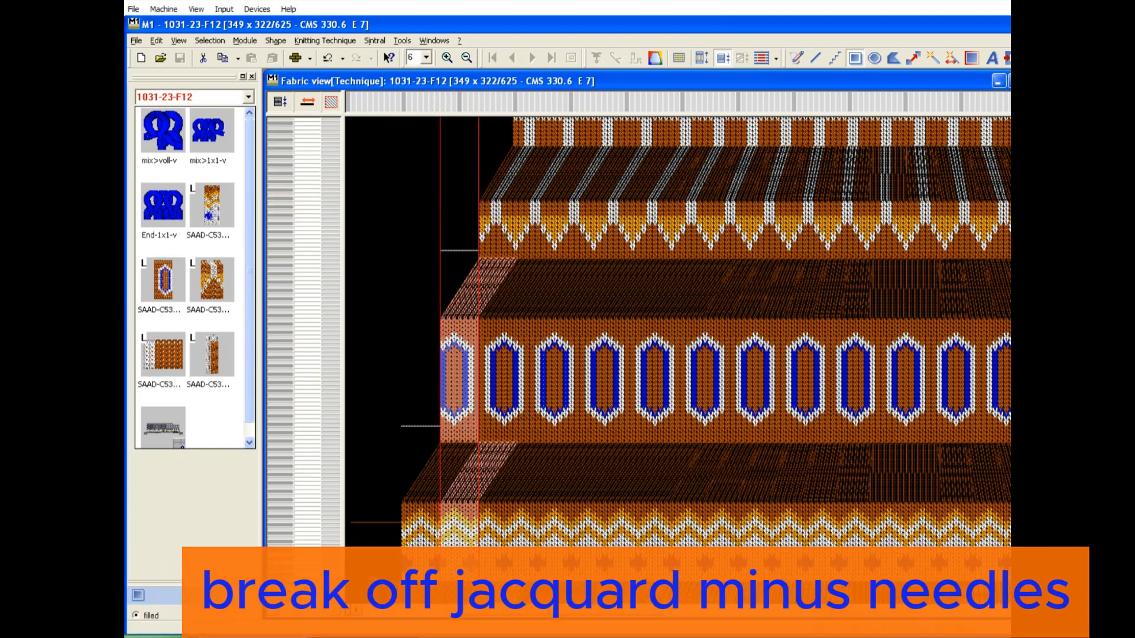
pyautogui.scroll(-10, 618, 376)
pyautogui.scroll(-5, 580, 496)
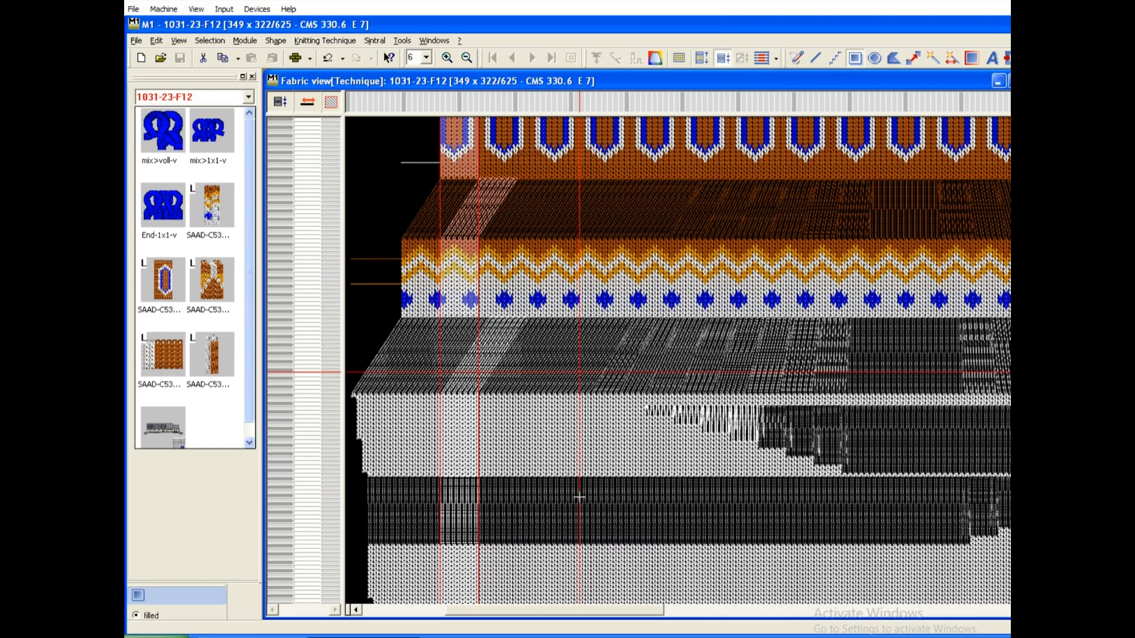
pyautogui.moveTo(610, 611); pyautogui.dragTo(586, 610)
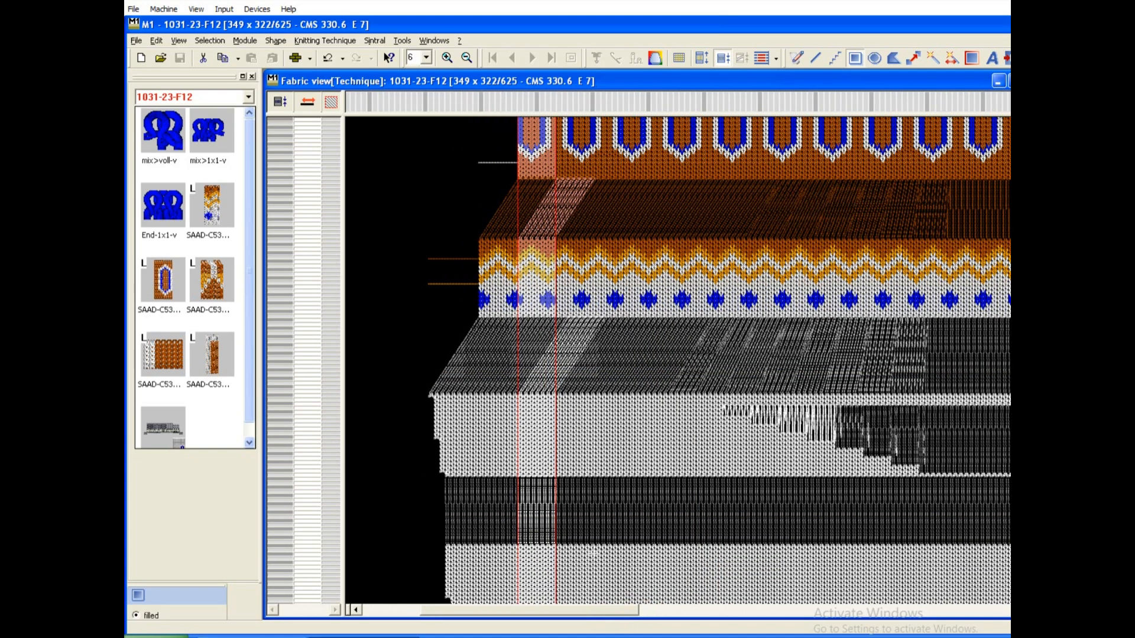
pyautogui.scroll(3, 455, 196)
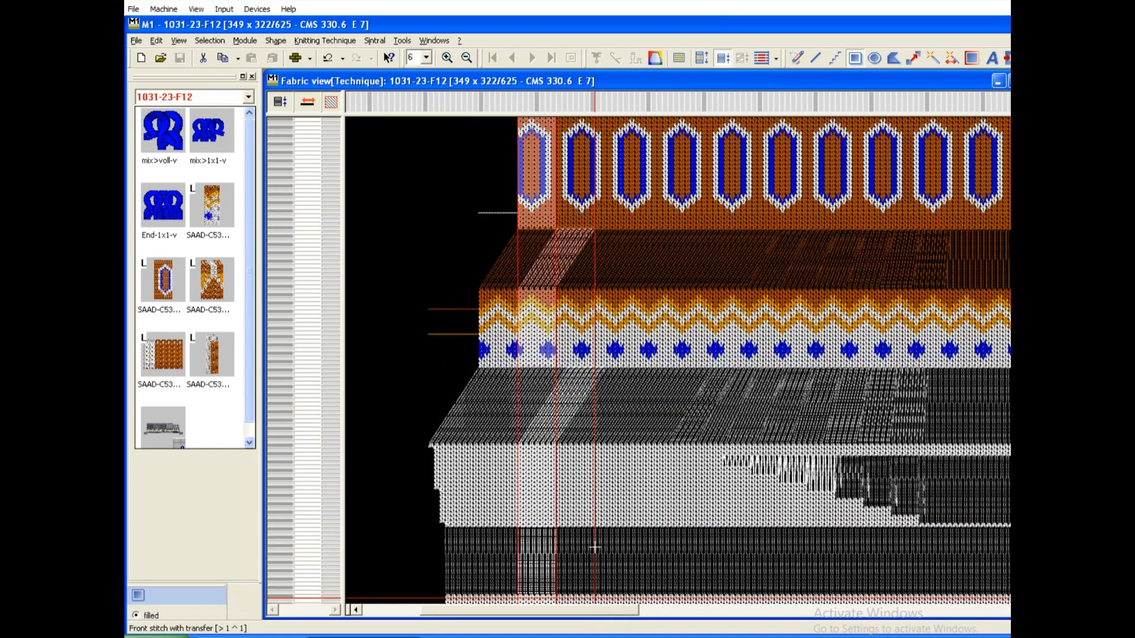
# Step: Mark the left-edge columns dropped at each reduction in turn, from the plain section up to the blue and checked band
pyautogui.click(434, 101)
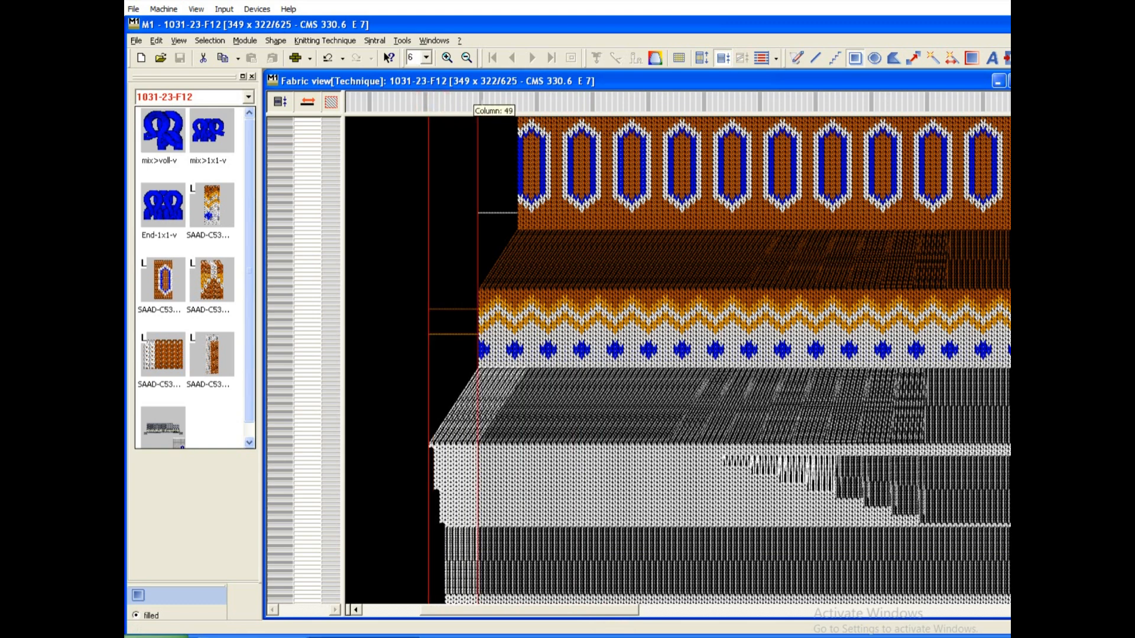
pyautogui.moveTo(477, 106); pyautogui.dragTo(517, 107)
pyautogui.scroll(2, 578, 180)
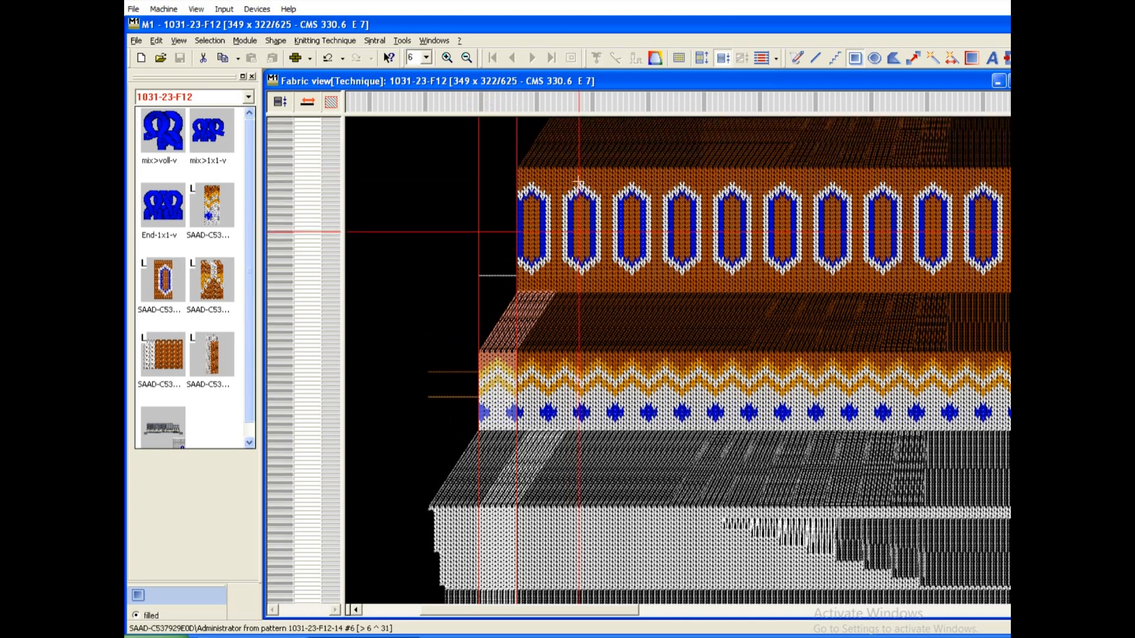
pyautogui.scroll(6, 578, 180)
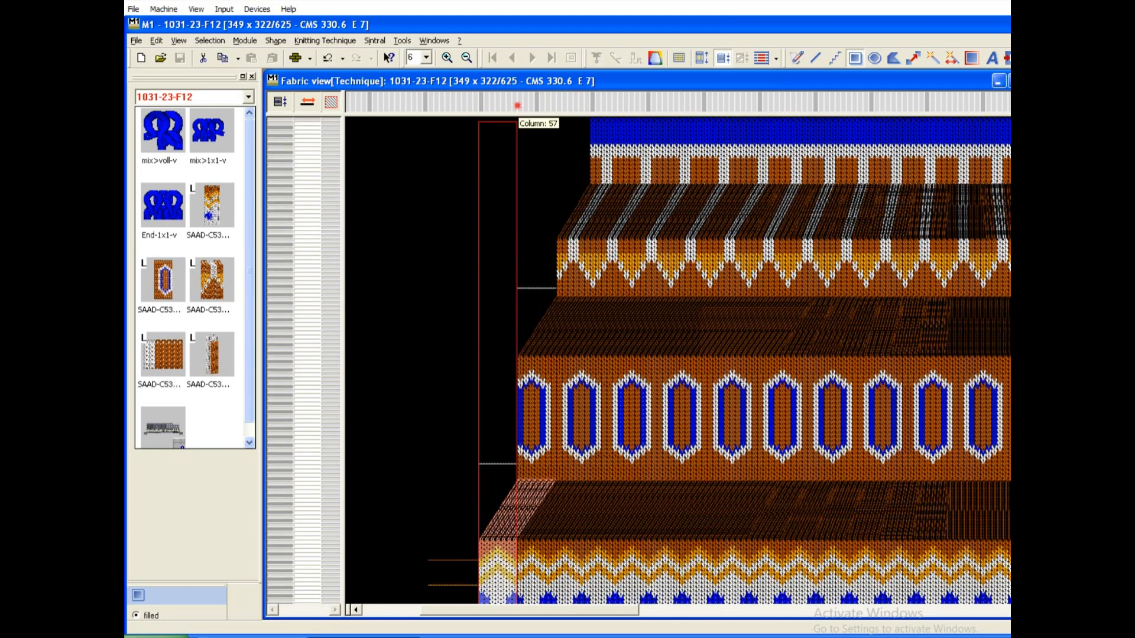
pyautogui.moveTo(519, 106); pyautogui.dragTo(556, 106)
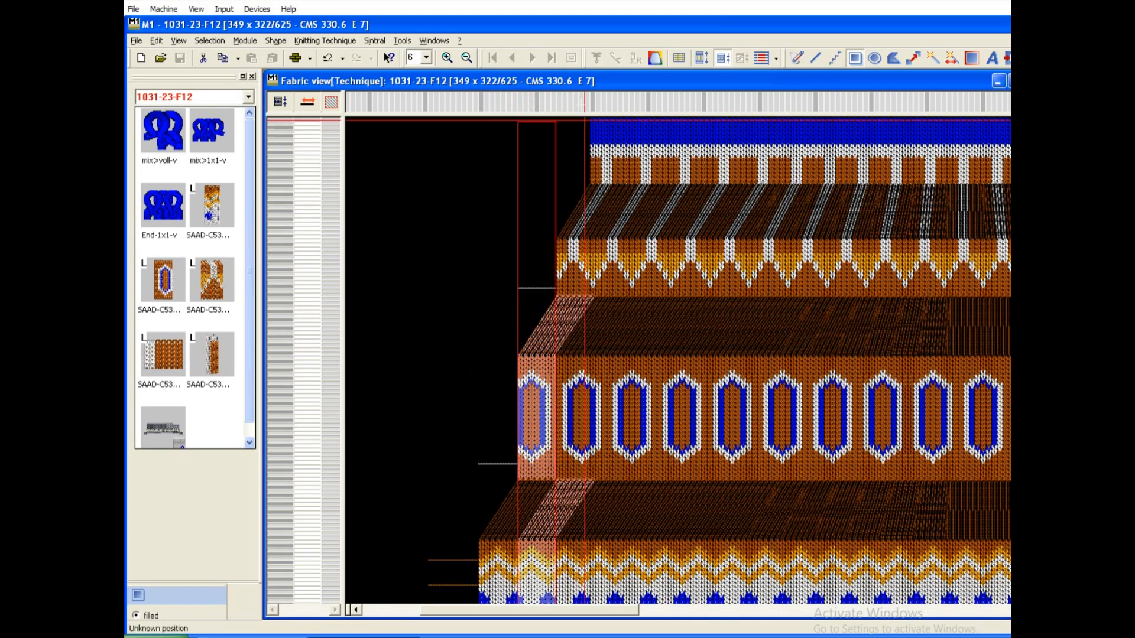
pyautogui.click(557, 100)
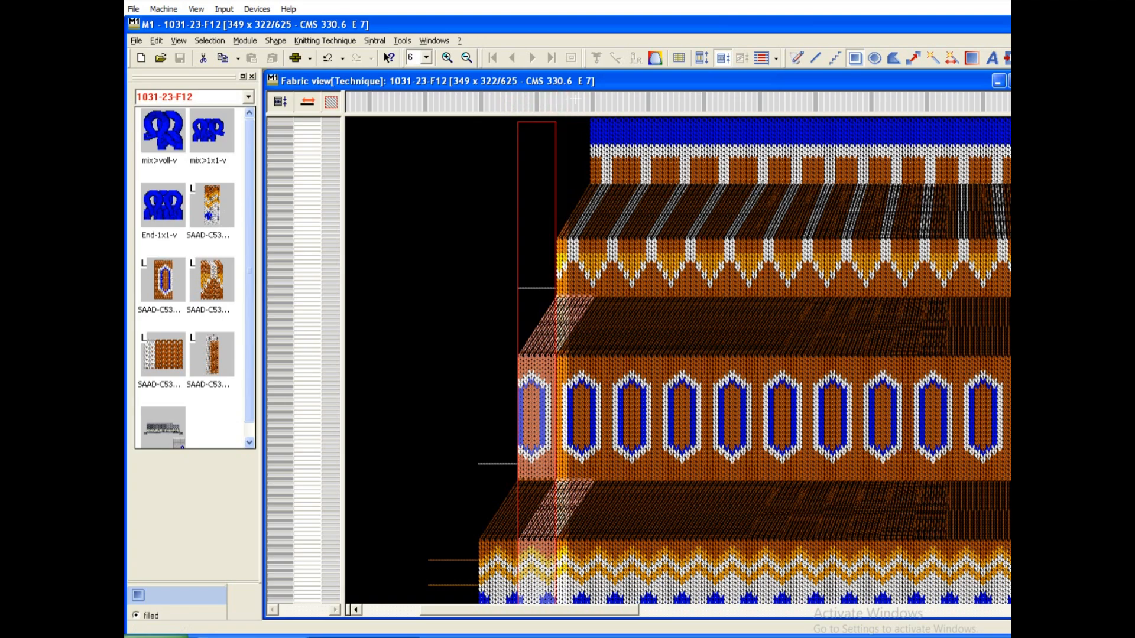
pyautogui.moveTo(562, 101); pyautogui.dragTo(590, 101)
# Step: Mark the right fabric edge around the zigzag and blue-dot band to show its needle reductions
pyautogui.scroll(-10, 594, 235)
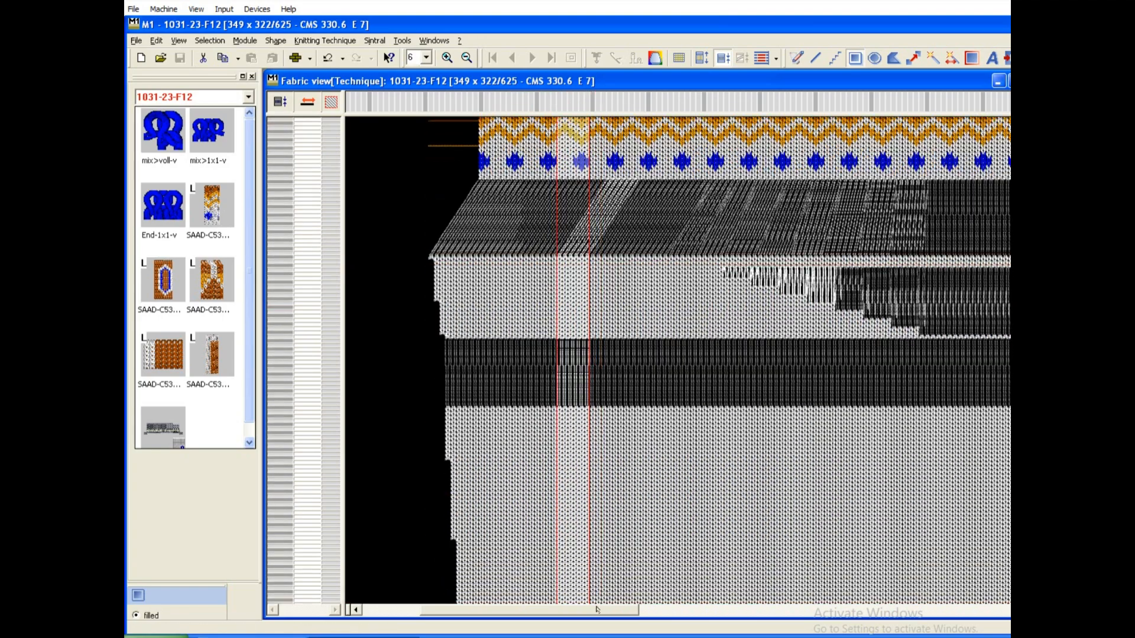
pyautogui.moveTo(598, 608); pyautogui.dragTo(861, 609)
pyautogui.scroll(10, 467, 285)
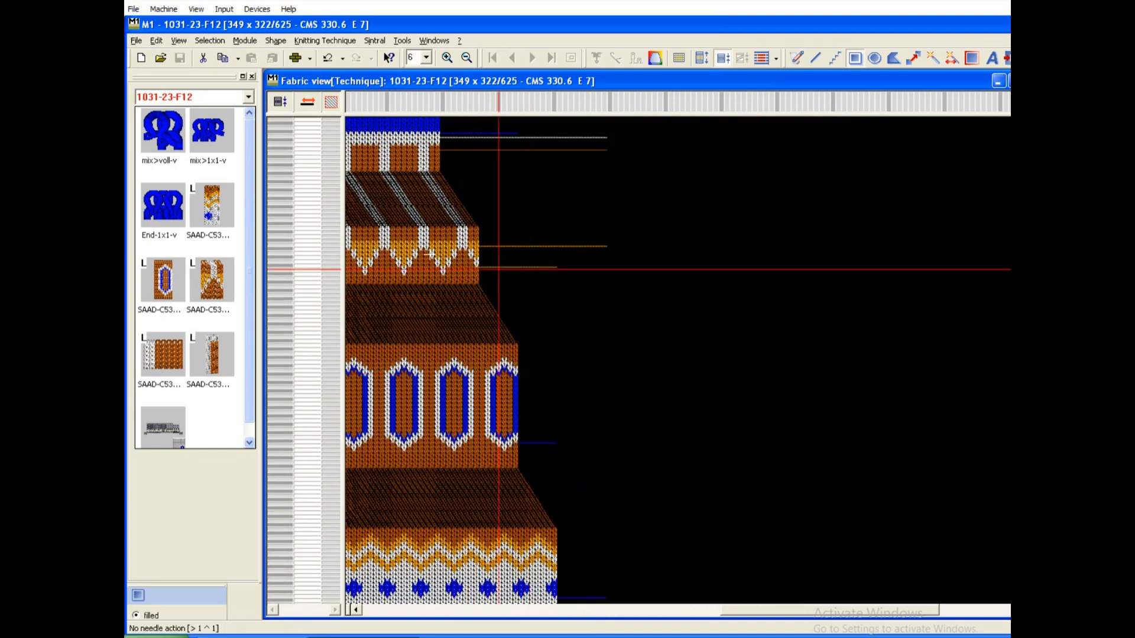
pyautogui.scroll(-3, 502, 414)
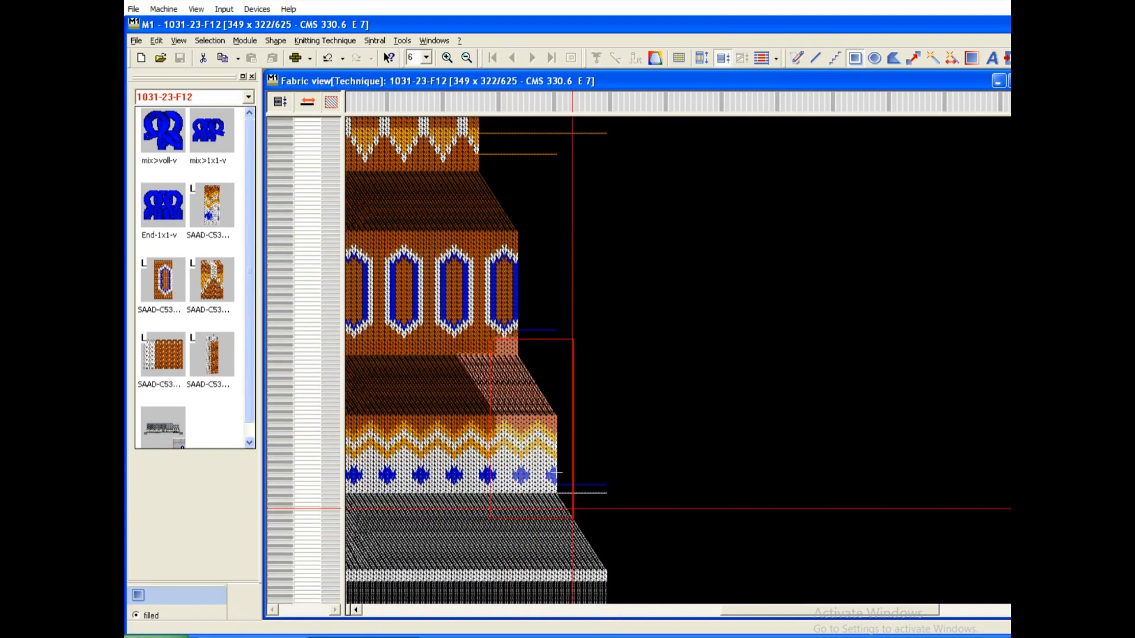
pyautogui.scroll(-3, 532, 437)
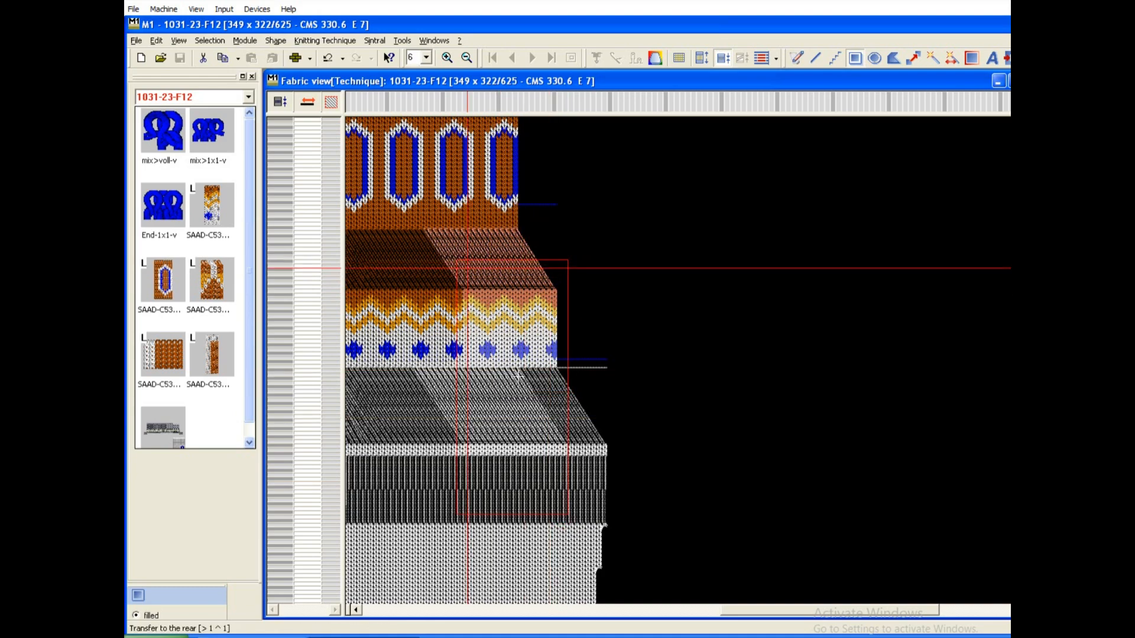
# Step: Mark the right-edge reductions from above the hexagon band up to the blue band, and examine the edge down to the plain body
pyautogui.scroll(6, 564, 513)
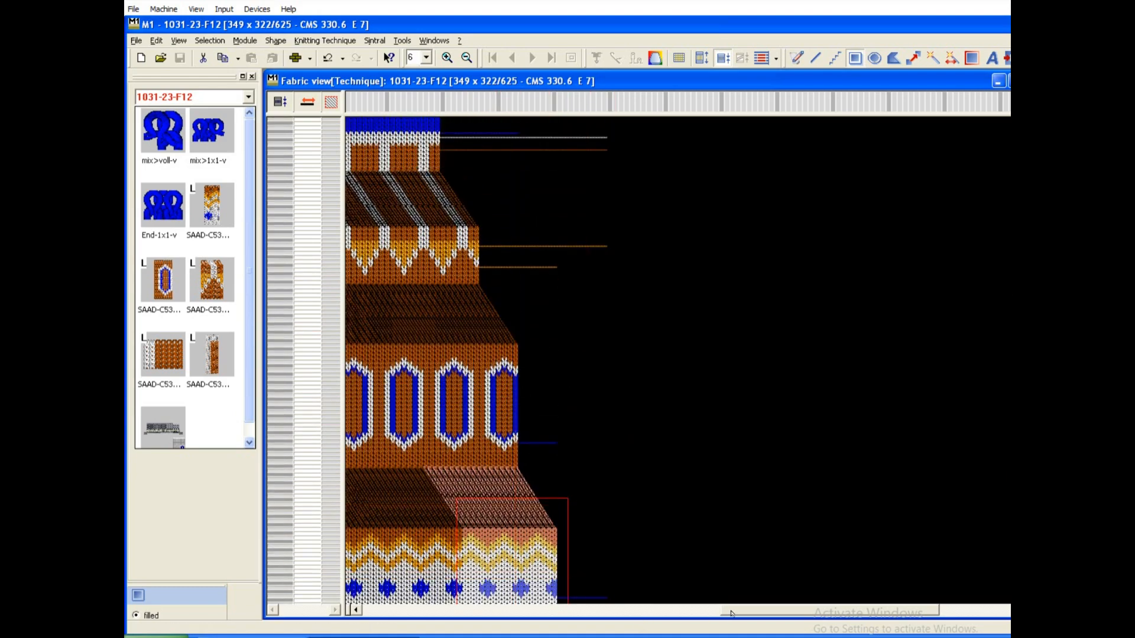
pyautogui.scroll(1, 623, 481)
pyautogui.scroll(1, 626, 485)
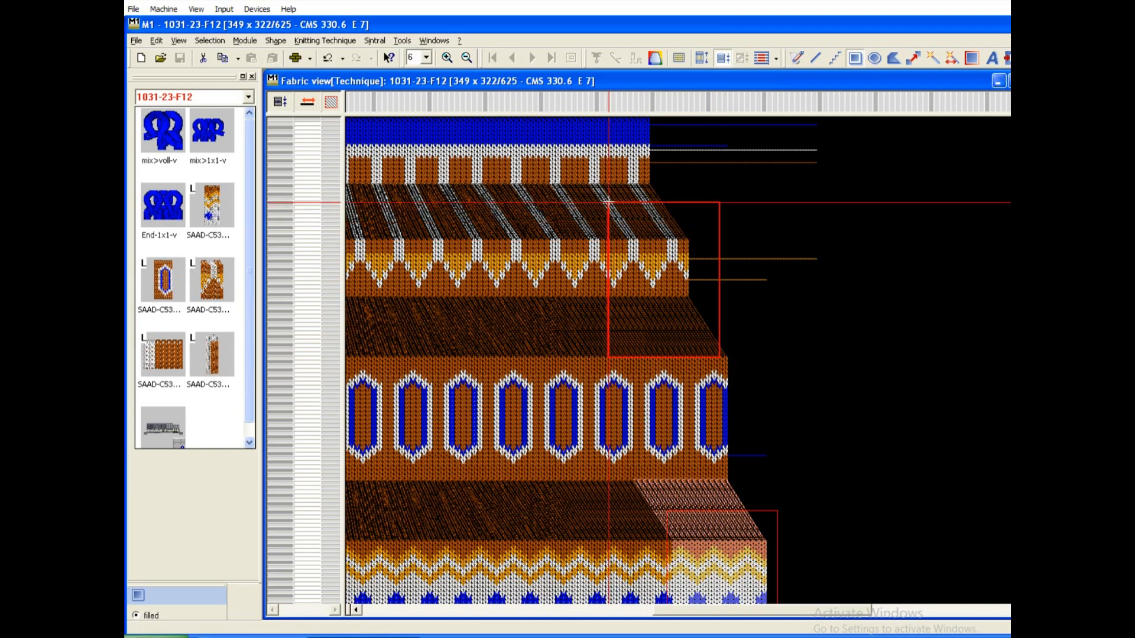
pyautogui.click(609, 266)
pyautogui.scroll(-10, 583, 423)
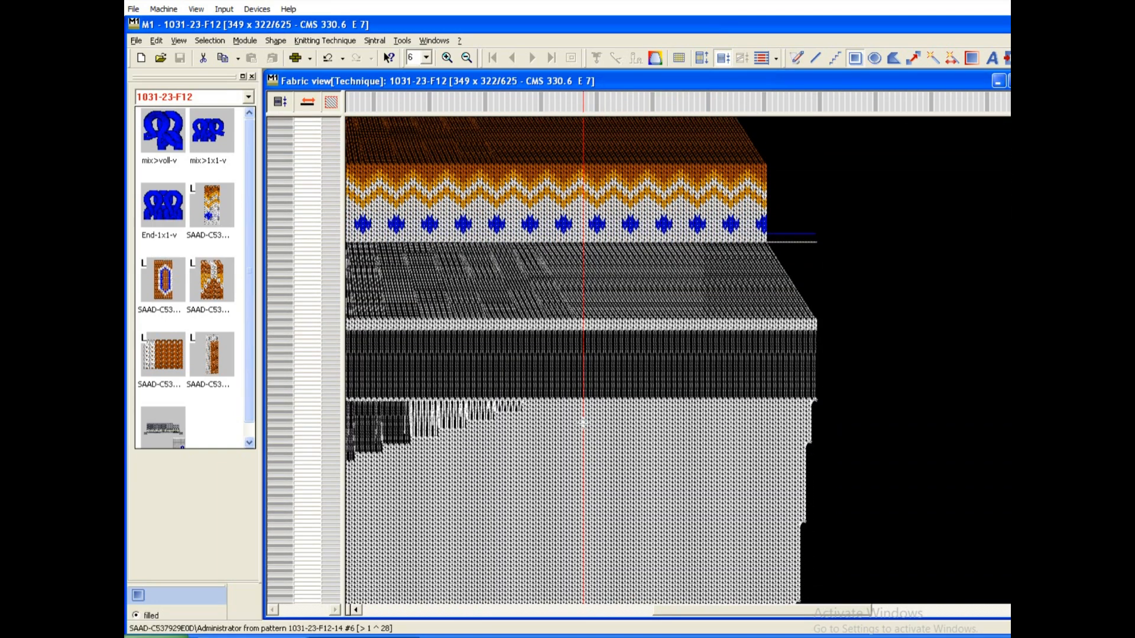
pyautogui.scroll(-1, 584, 424)
pyautogui.scroll(-1, 584, 424)
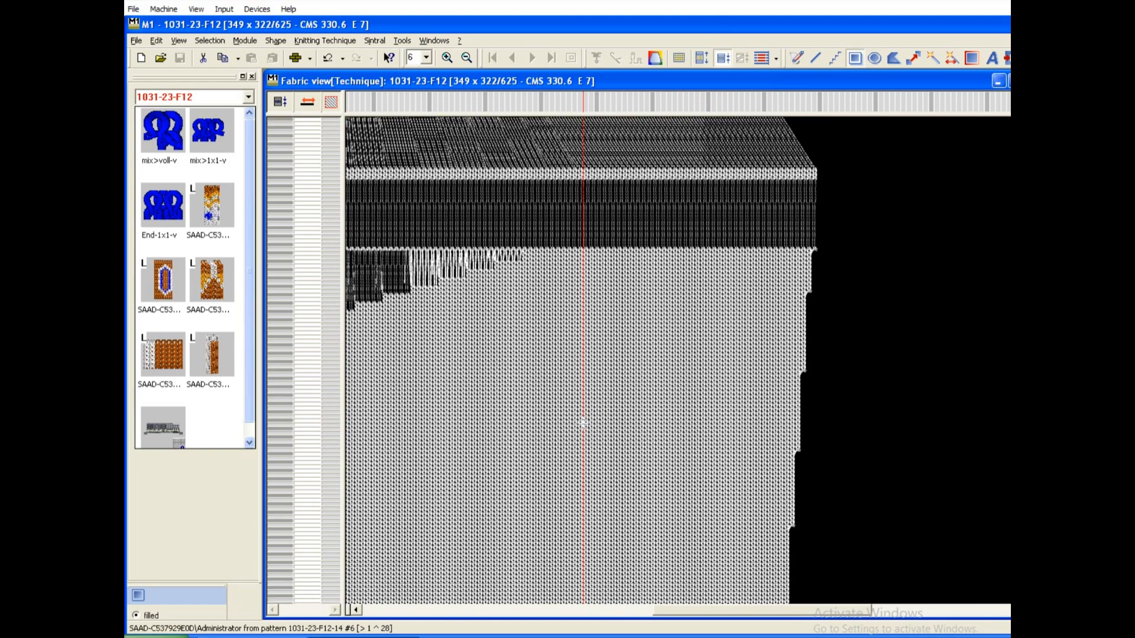
pyautogui.scroll(9, 589, 475)
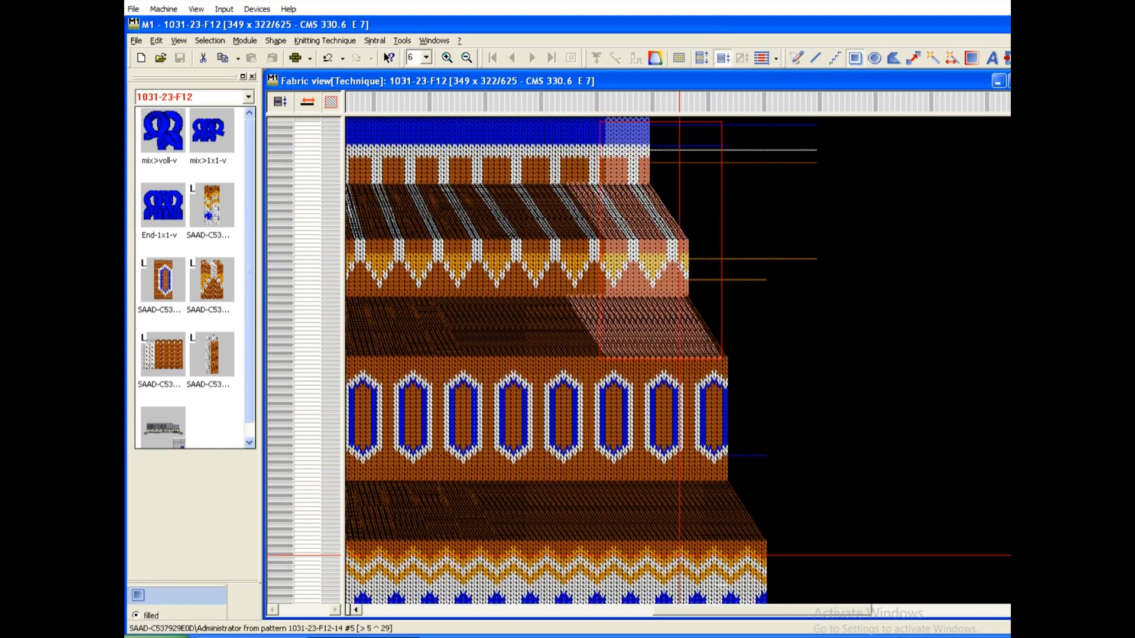
# Step: Examine the left fabric edge down through the plain body, and view the whole piece including the patterned hem
pyautogui.moveTo(722, 610); pyautogui.dragTo(486, 613)
pyautogui.scroll(-8, 616, 465)
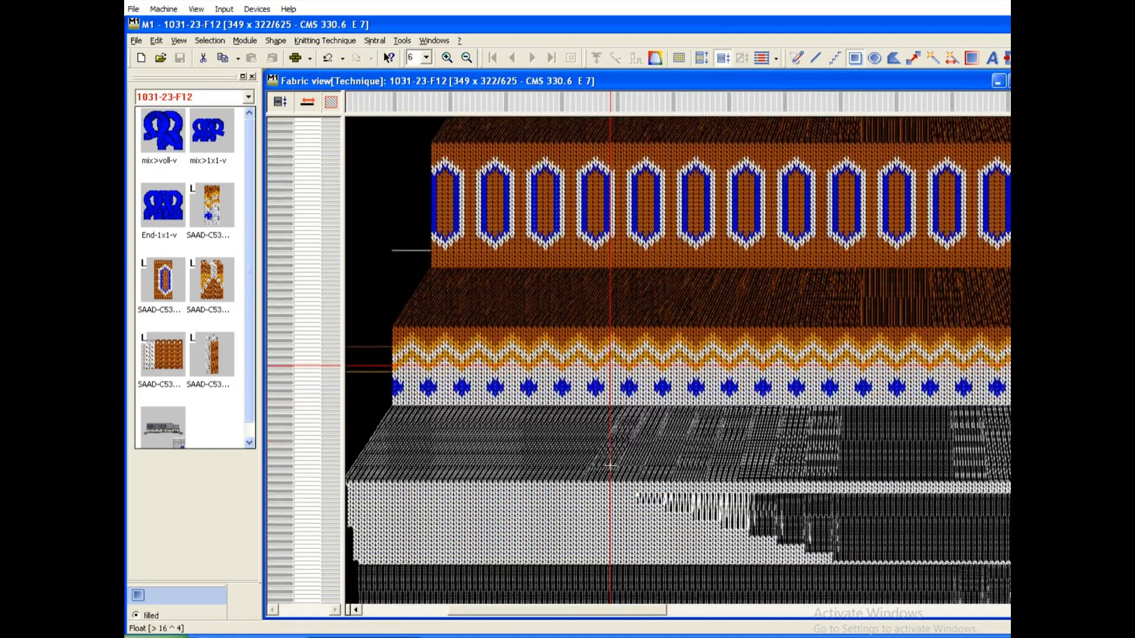
pyautogui.scroll(-7, 610, 465)
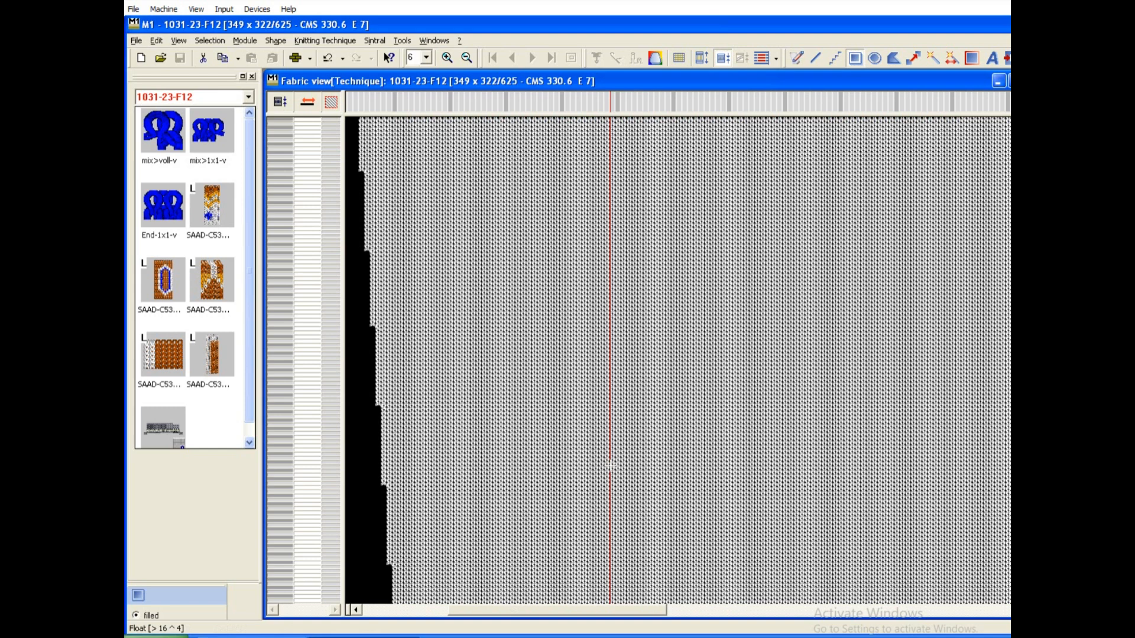
pyautogui.scroll(-5, 610, 465)
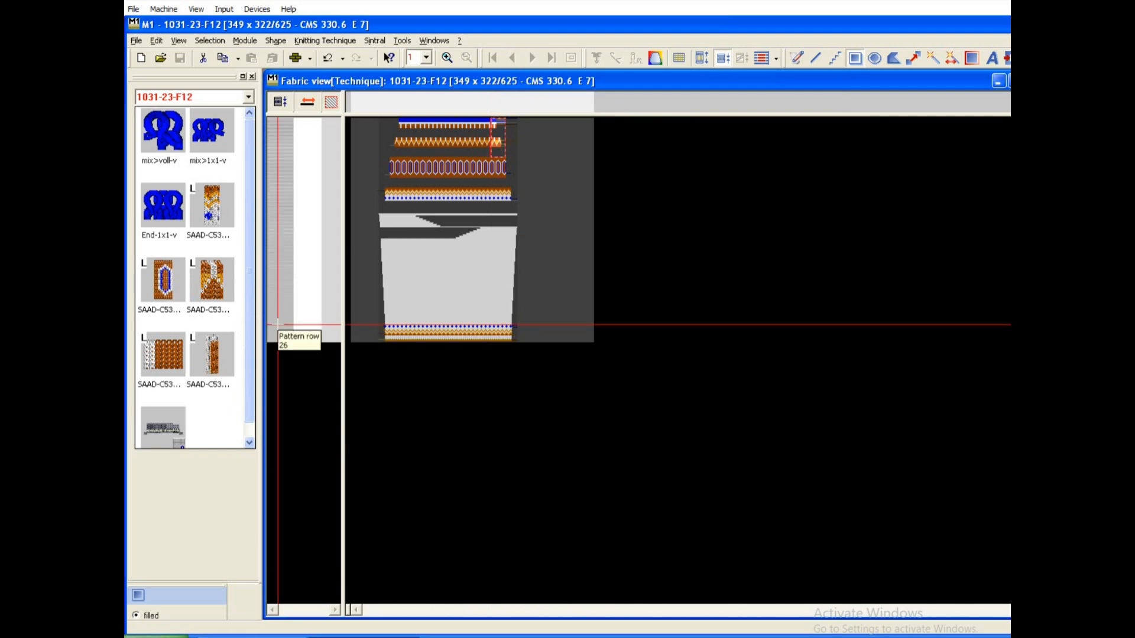
# Step: Mark the miss-knit rows between jacquard bands across the full width, from below the hexagon band up to below the blue and checked band
pyautogui.scroll(1, 277, 324)
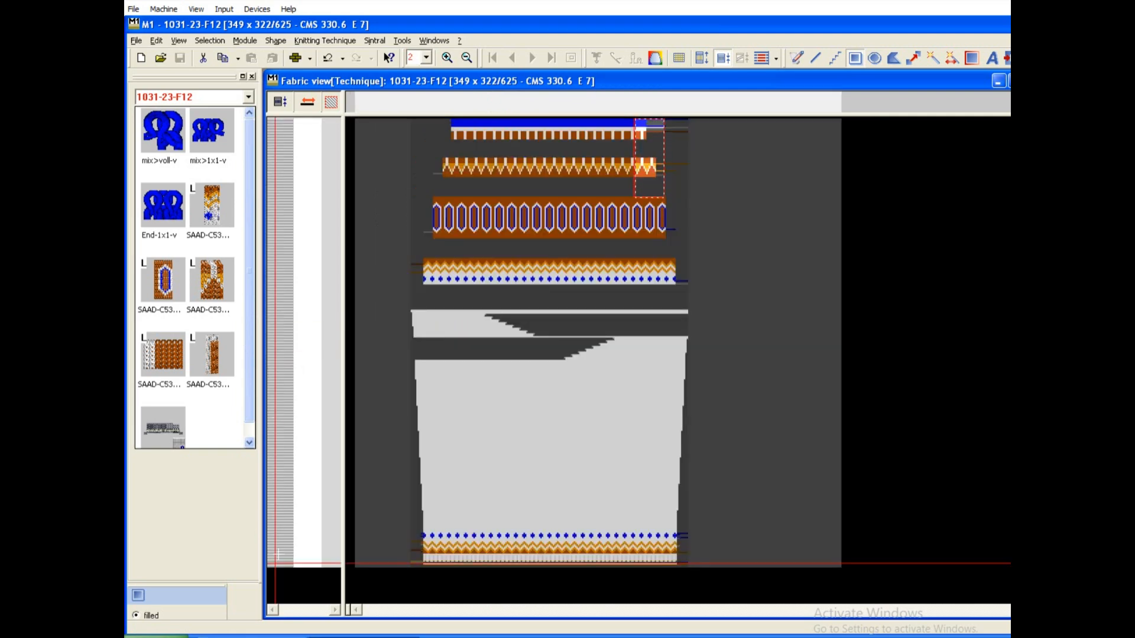
pyautogui.moveTo(282, 529); pyautogui.dragTo(271, 238)
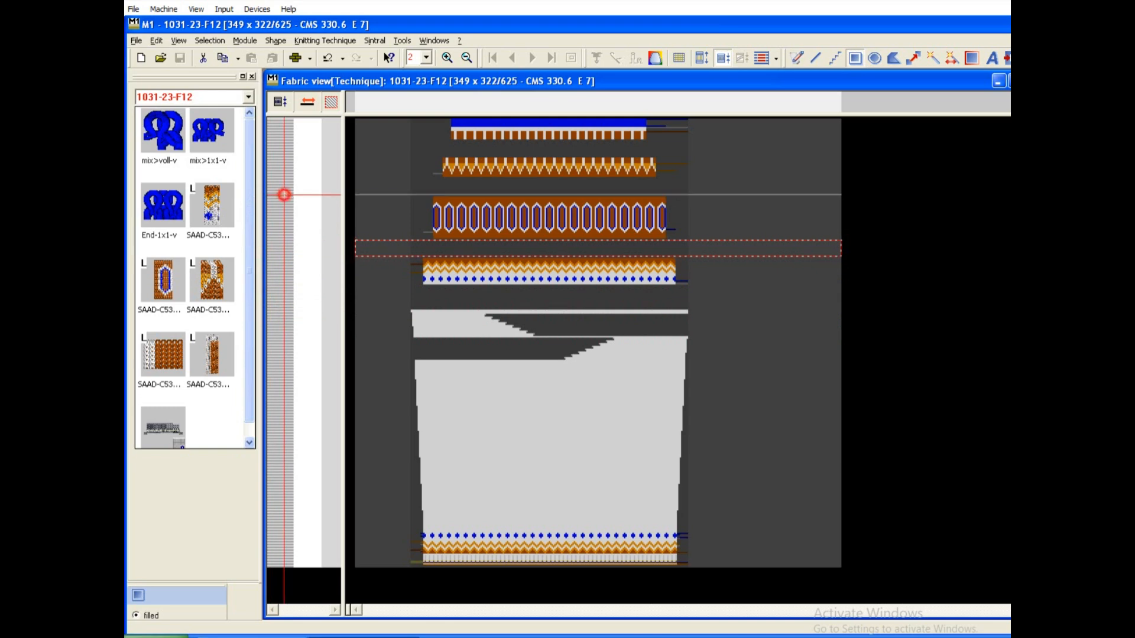
pyautogui.moveTo(284, 193); pyautogui.dragTo(272, 138)
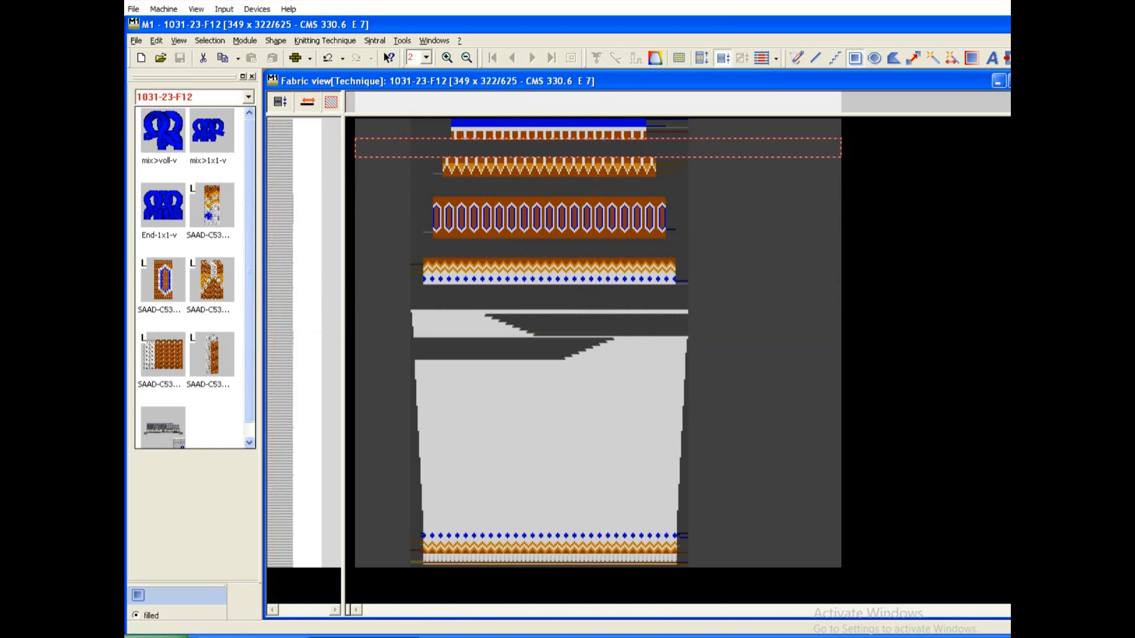
# Step: Switch to the sweater photo in the image viewer, examine the round yoke's jacquard bands up close and as a whole, and close the photo
pyautogui.hotkey('alt', 'Tab')
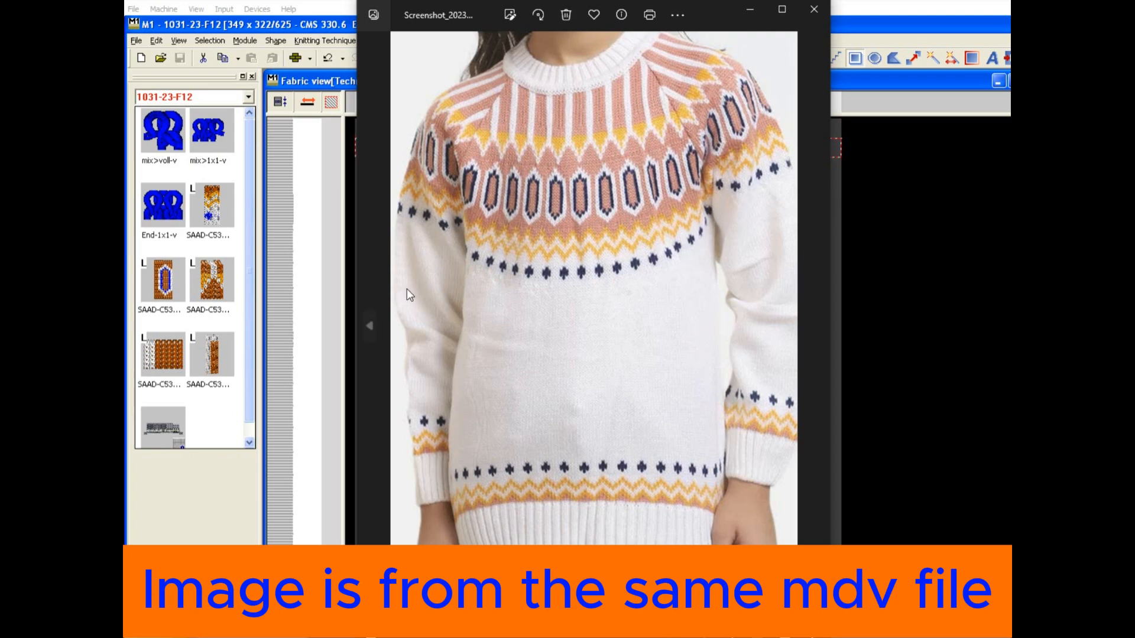
pyautogui.scroll(2, 586, 214)
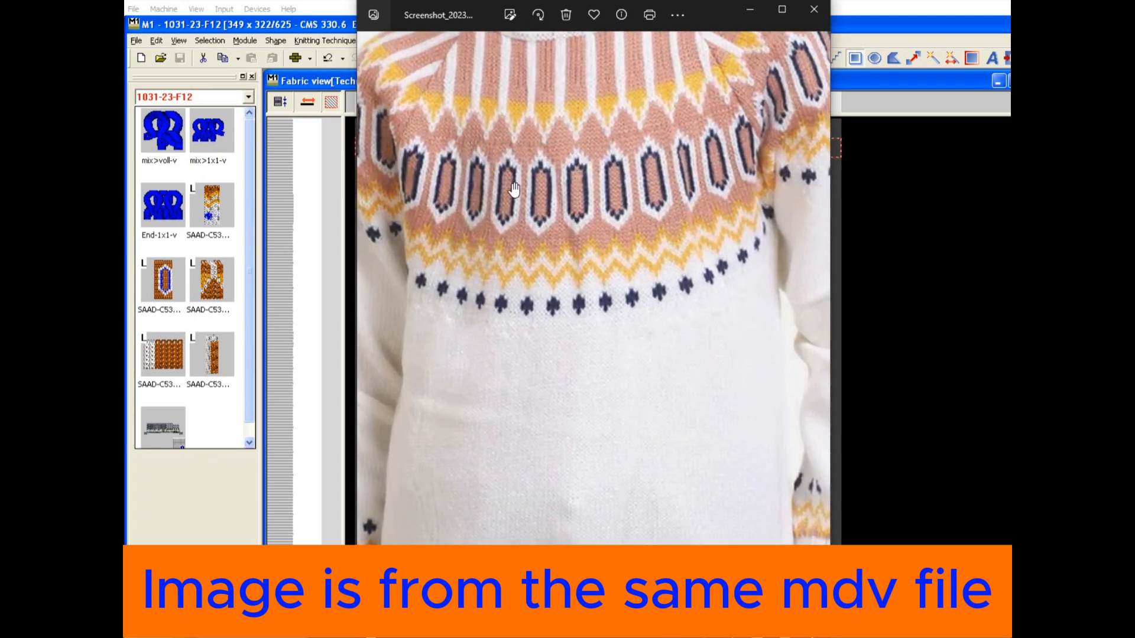
pyautogui.scroll(-2, 515, 189)
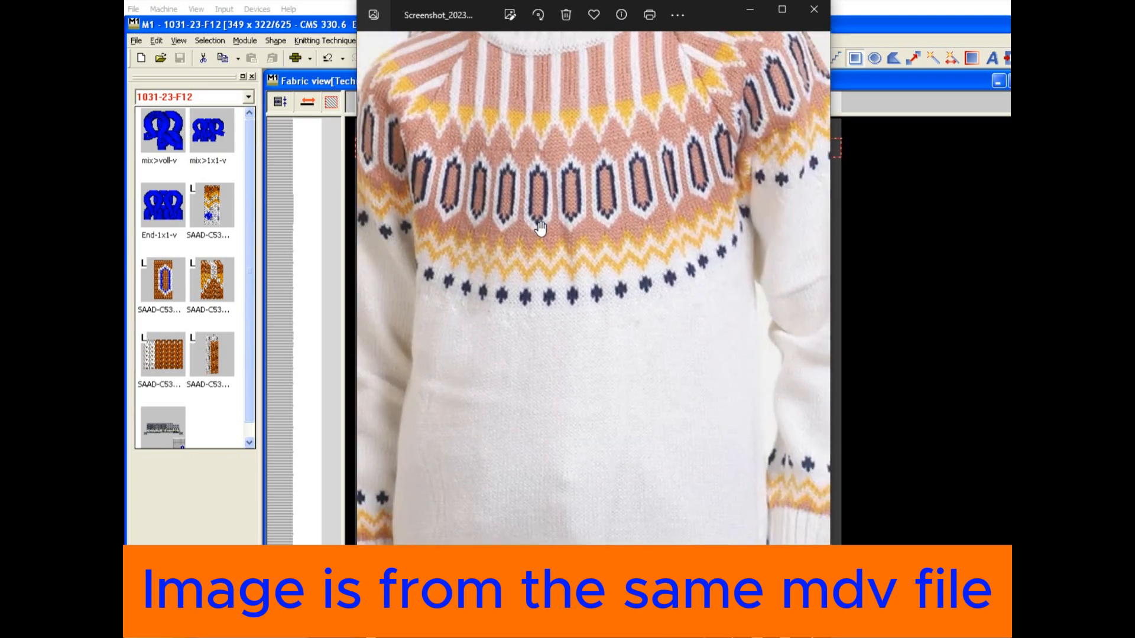
pyautogui.scroll(1, 438, 142)
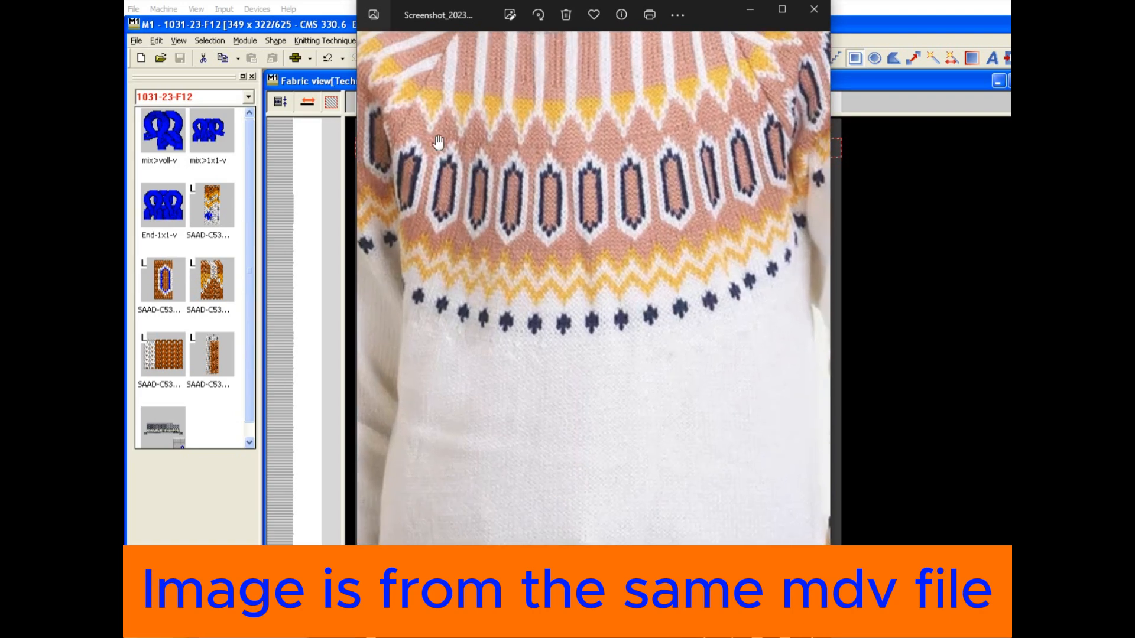
pyautogui.scroll(-4, 632, 150)
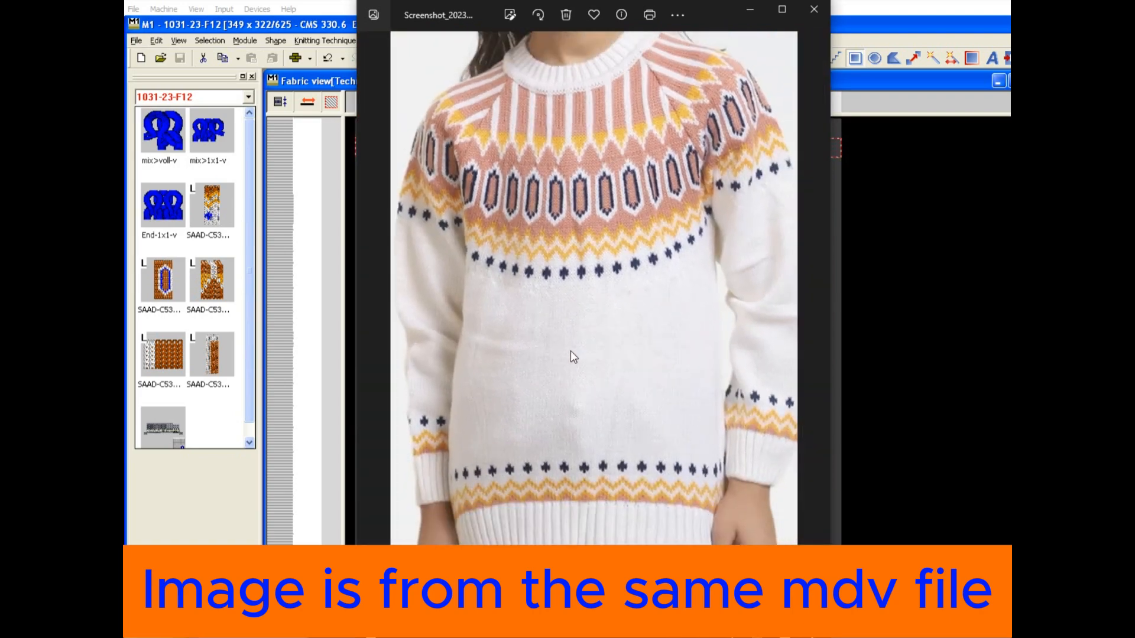
pyautogui.click(751, 8)
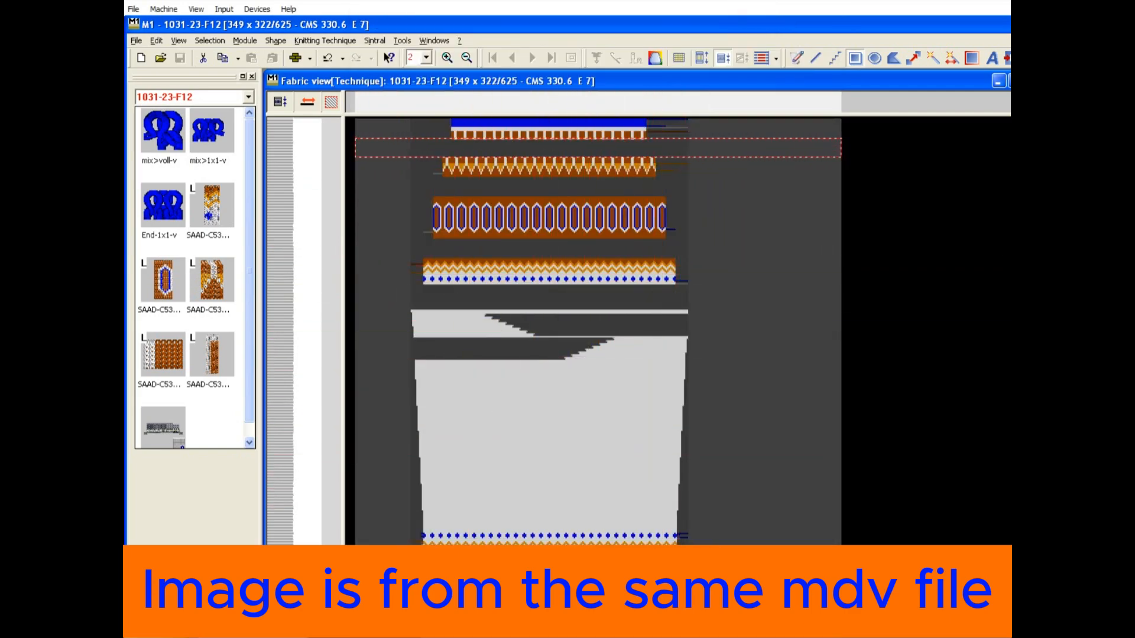
pyautogui.hotkey('alt', 'Tab')
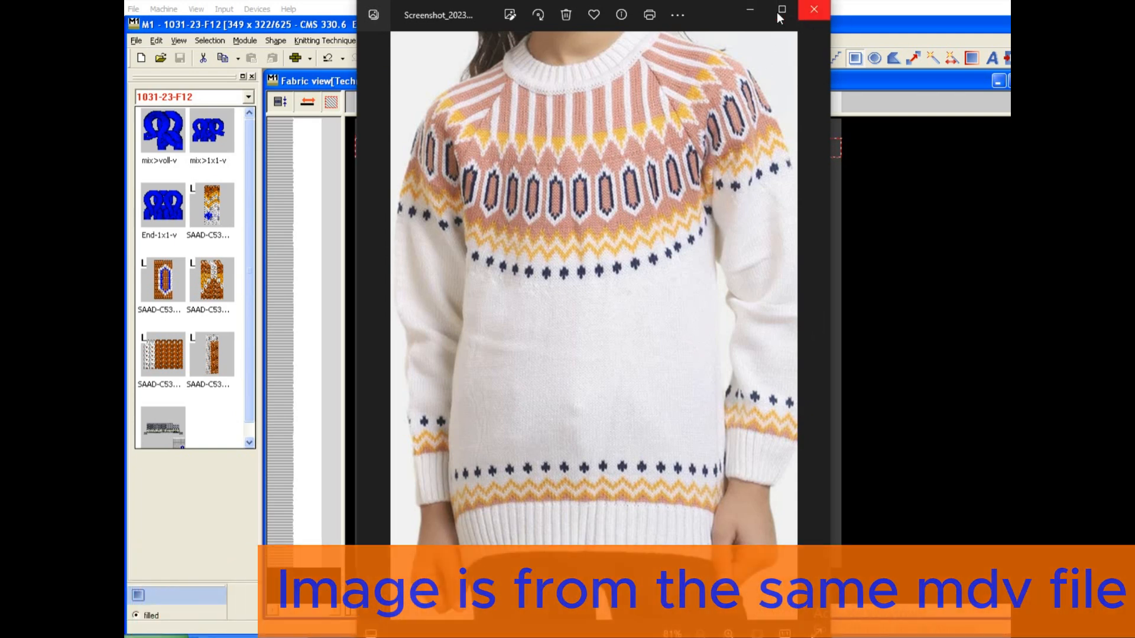
pyautogui.click(814, 10)
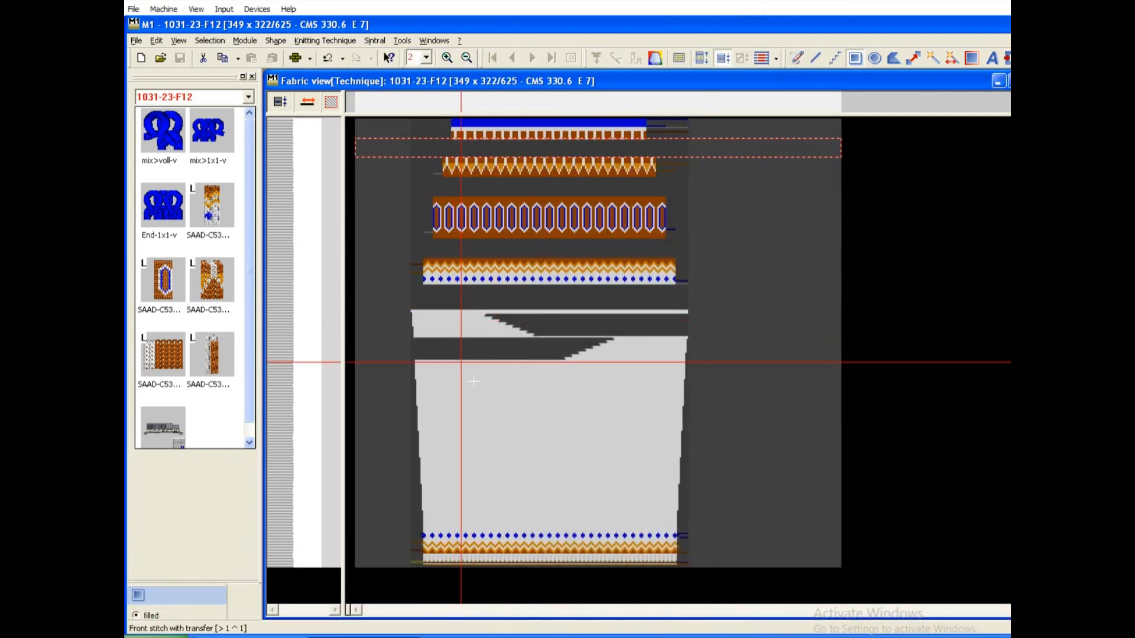